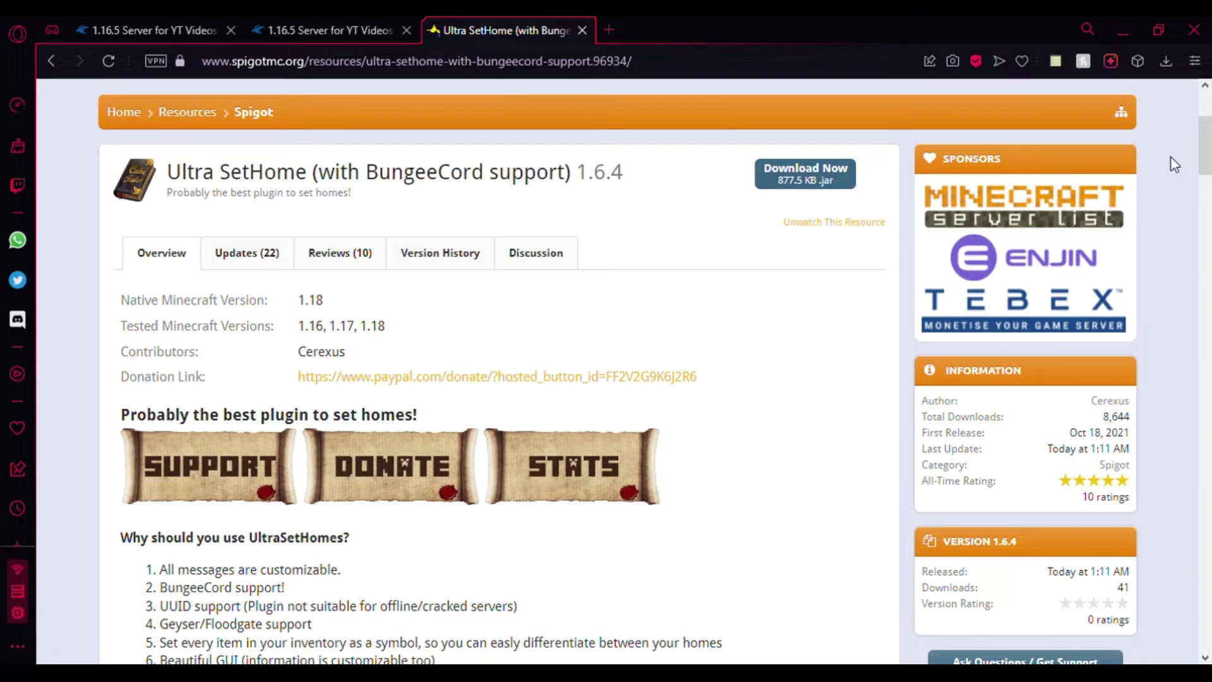
Look through the Ultra SetHome plugin page's command list and its homes GUI preview image.
drag(1202, 145, 1207, 341)
scroll(390, 301, up, 3)
scroll(311, 415, down, 1)
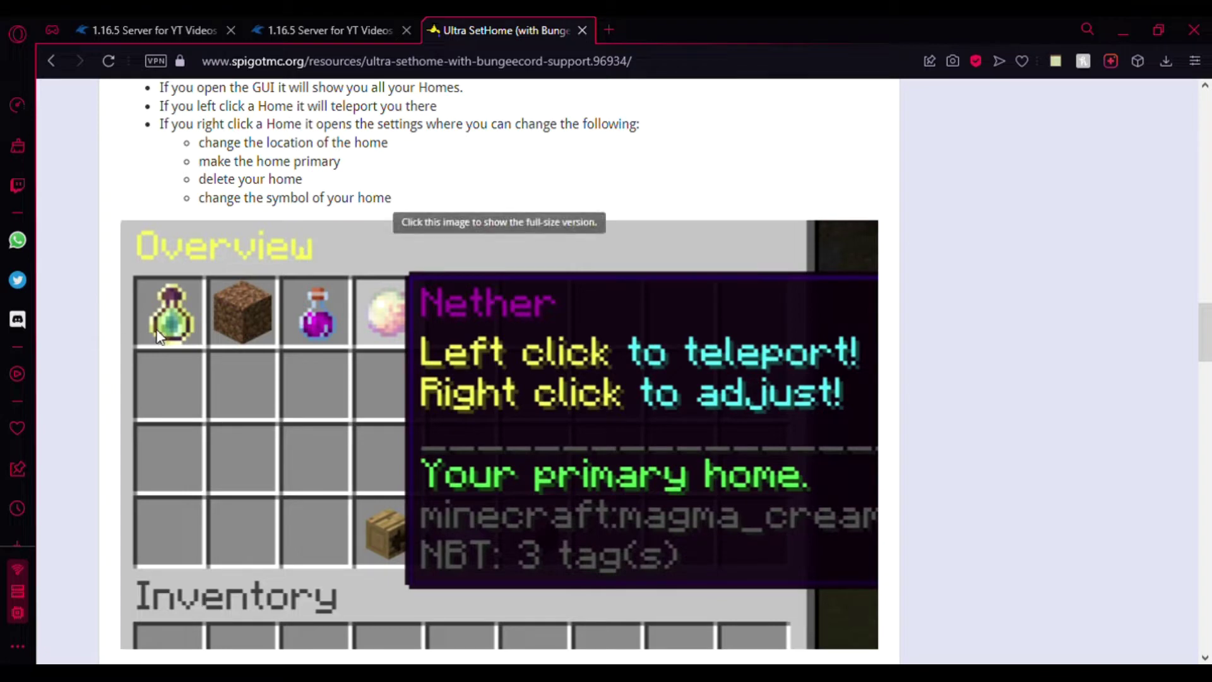
scroll(156, 328, down, 1)
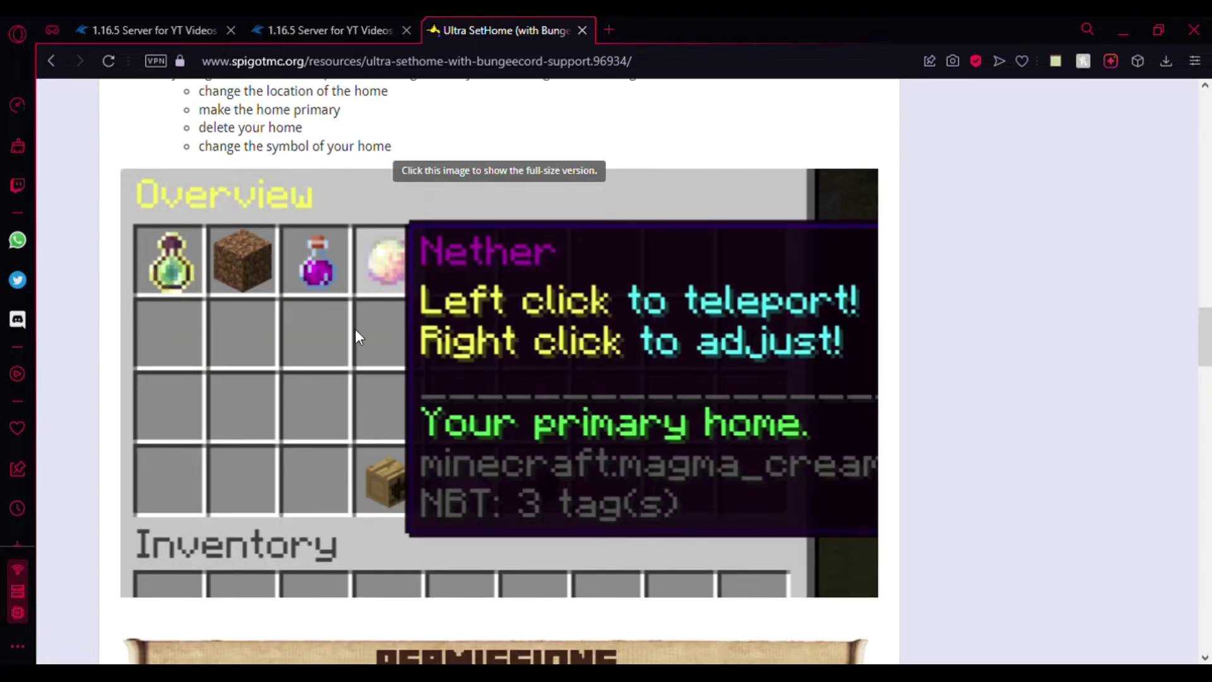
scroll(355, 328, up, 10)
scroll(120, 271, up, 7)
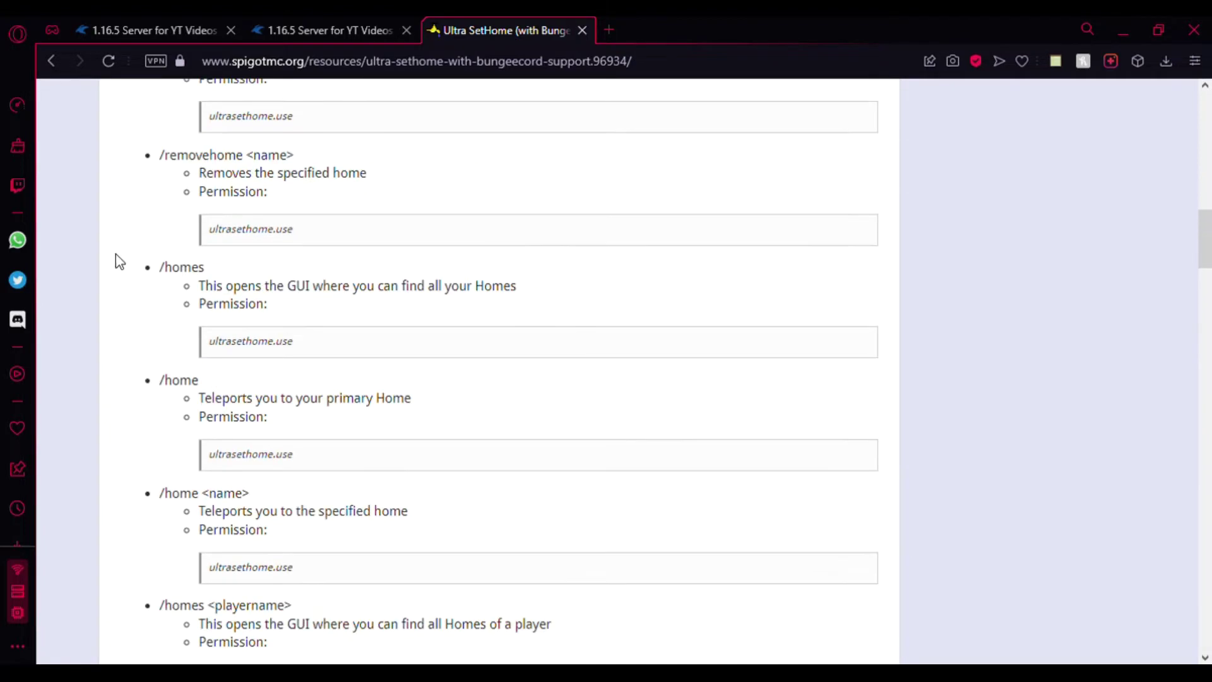
Review the plugin's feature list, including customizable messages, BungeeCord support and Geyser/Floodgate support.
drag(159, 308, 332, 660)
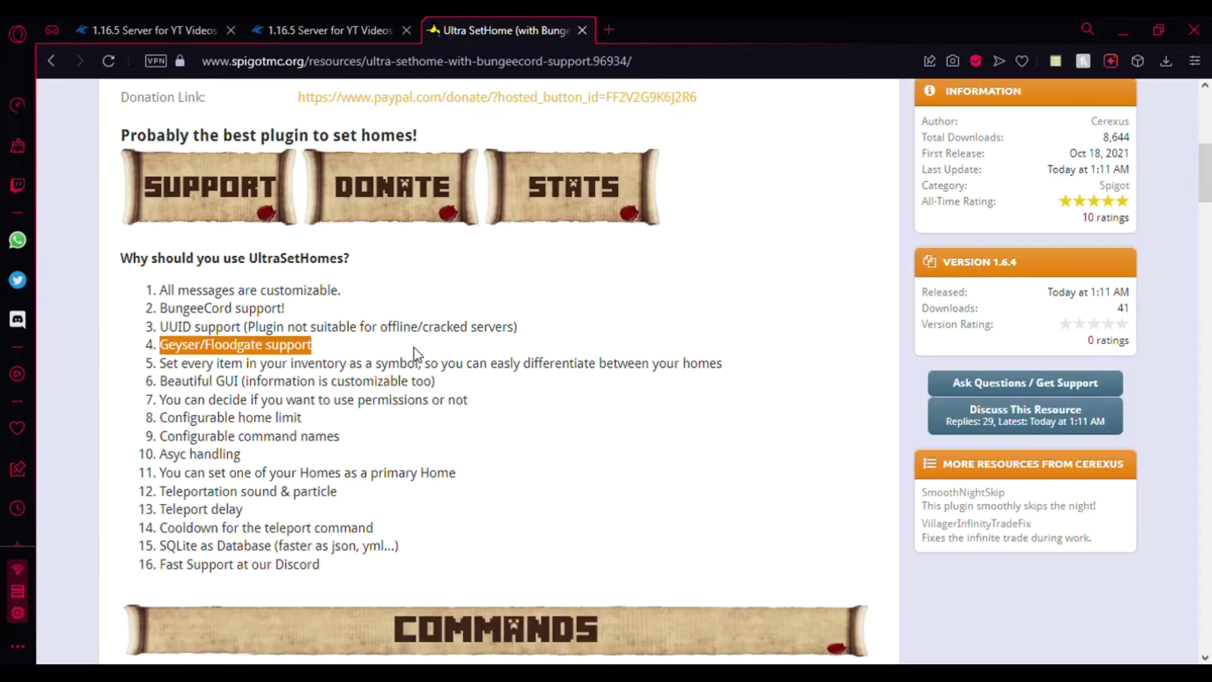
click(414, 347)
drag(212, 346, 265, 348)
click(118, 380)
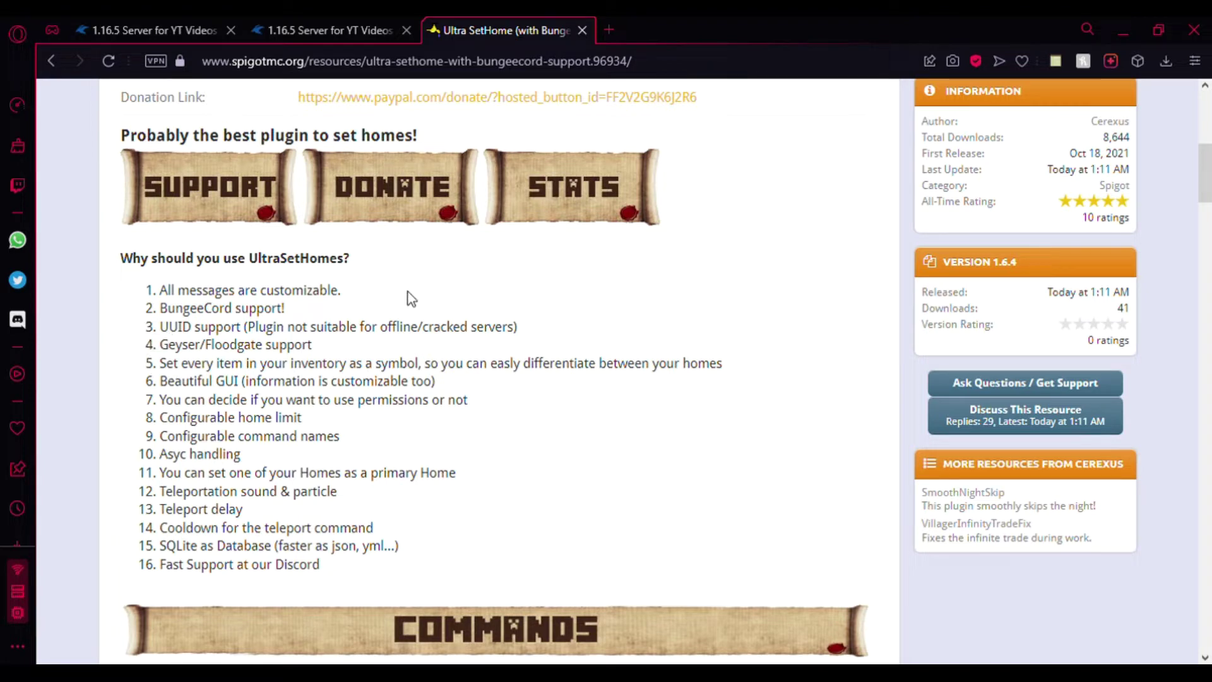
scroll(458, 348, up, 2)
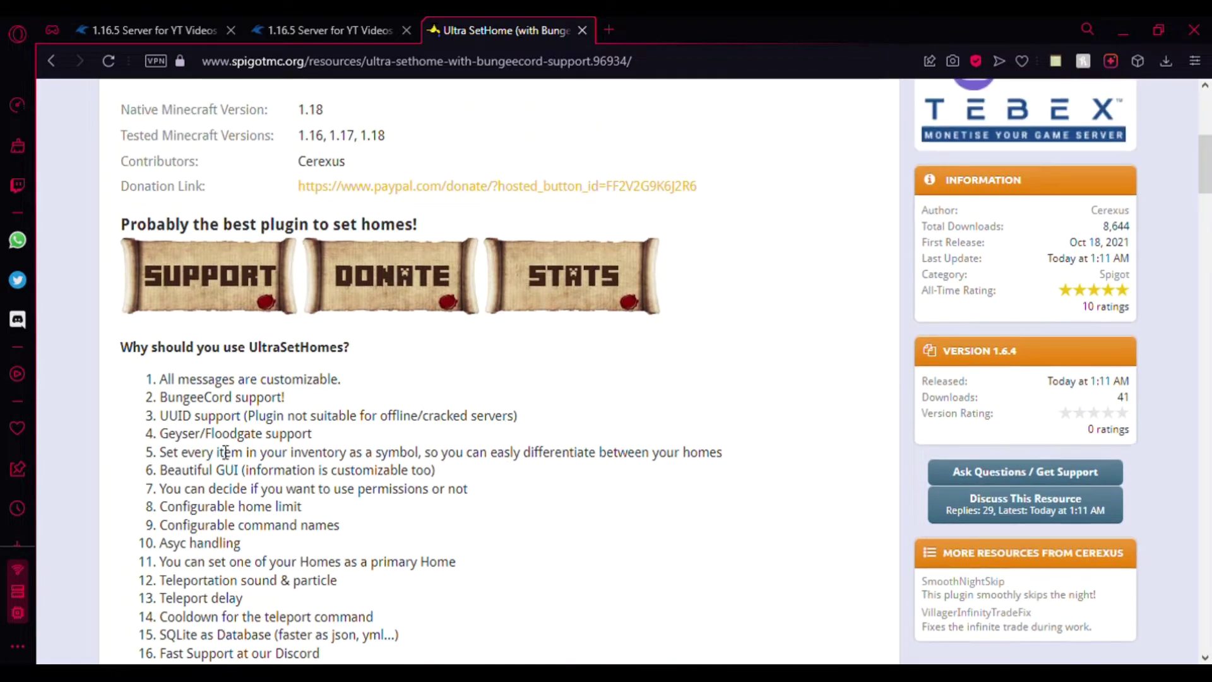
drag(235, 398, 294, 400)
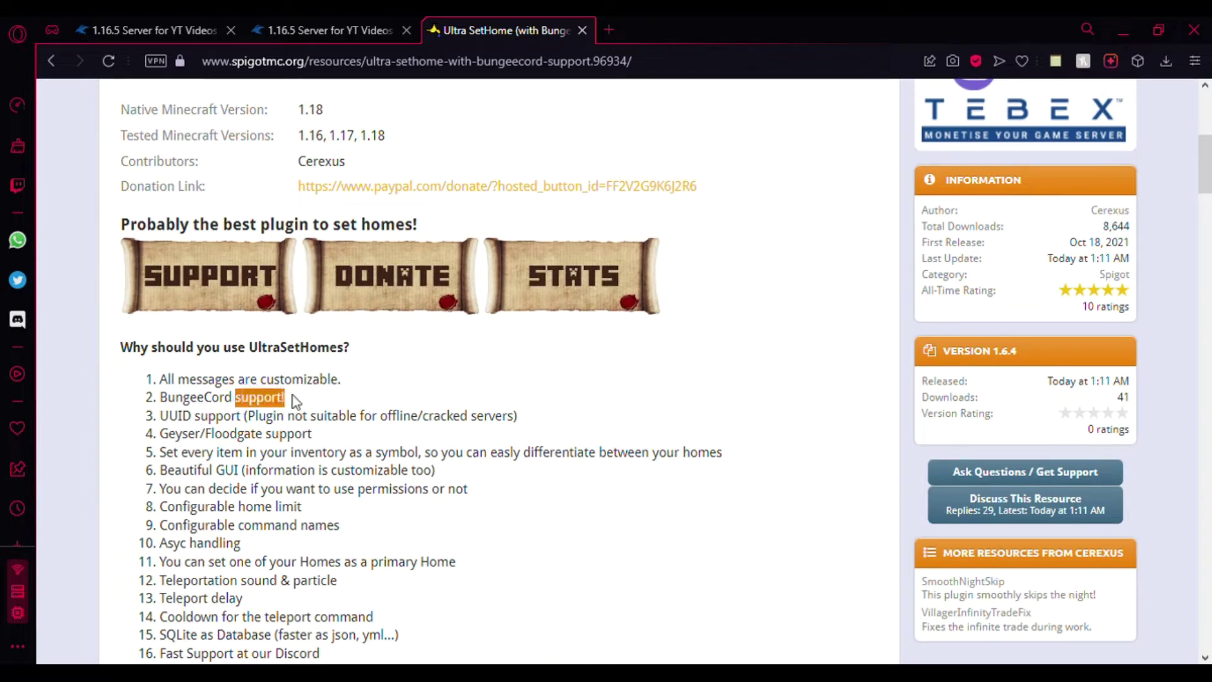
click(279, 409)
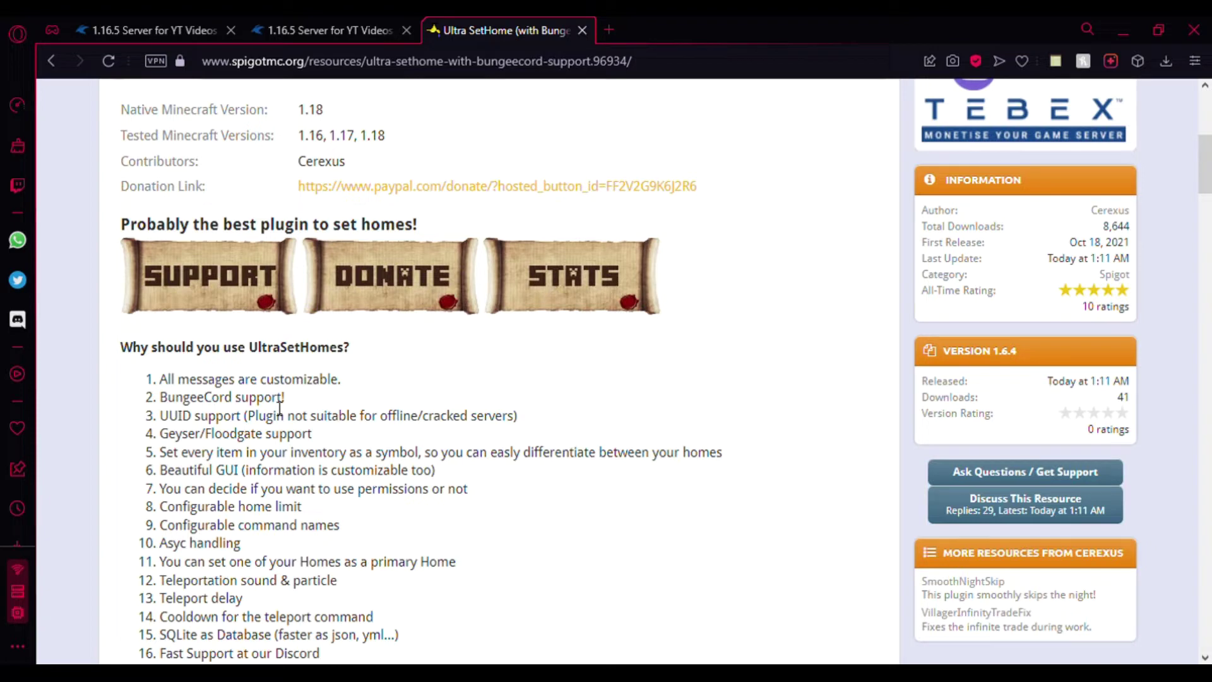
drag(160, 379, 349, 384)
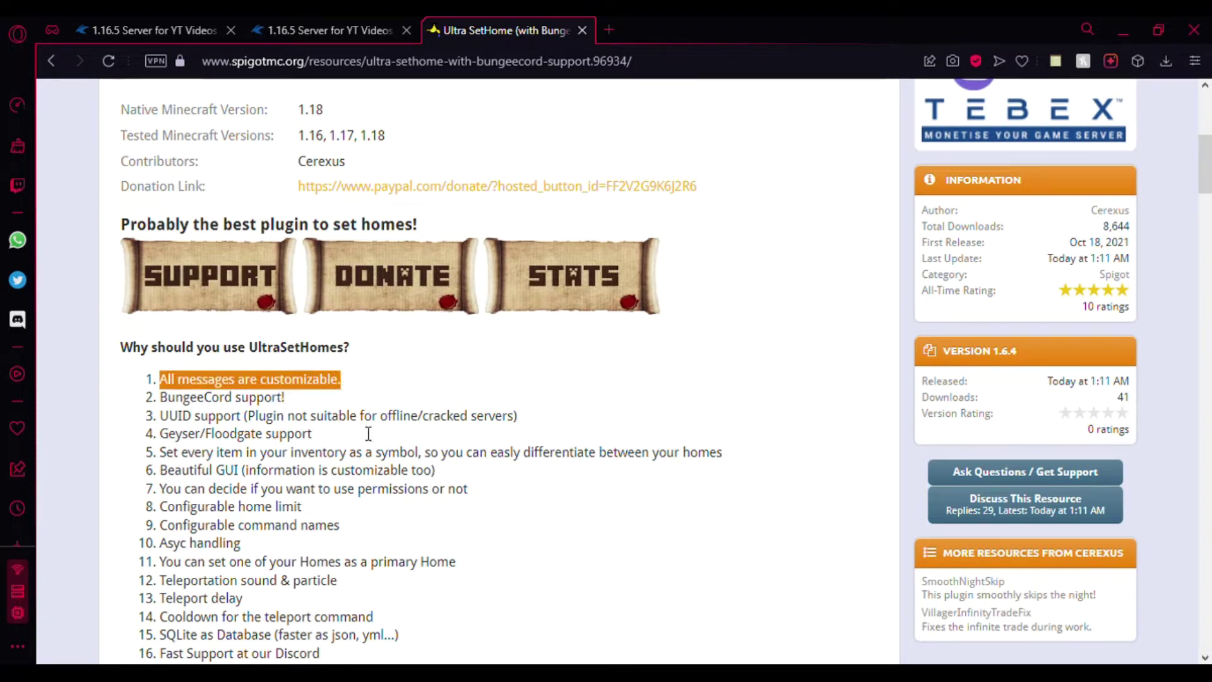
scroll(434, 464, down, 3)
click(546, 421)
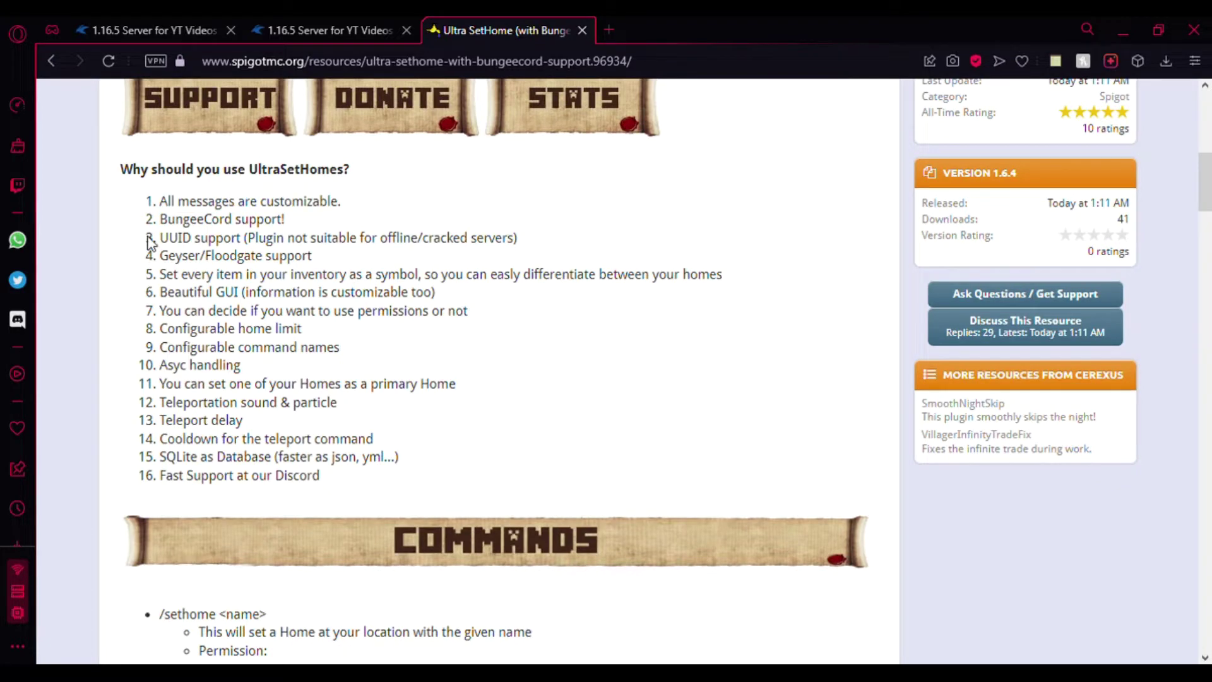
drag(156, 239, 388, 480)
click(426, 436)
drag(159, 200, 344, 476)
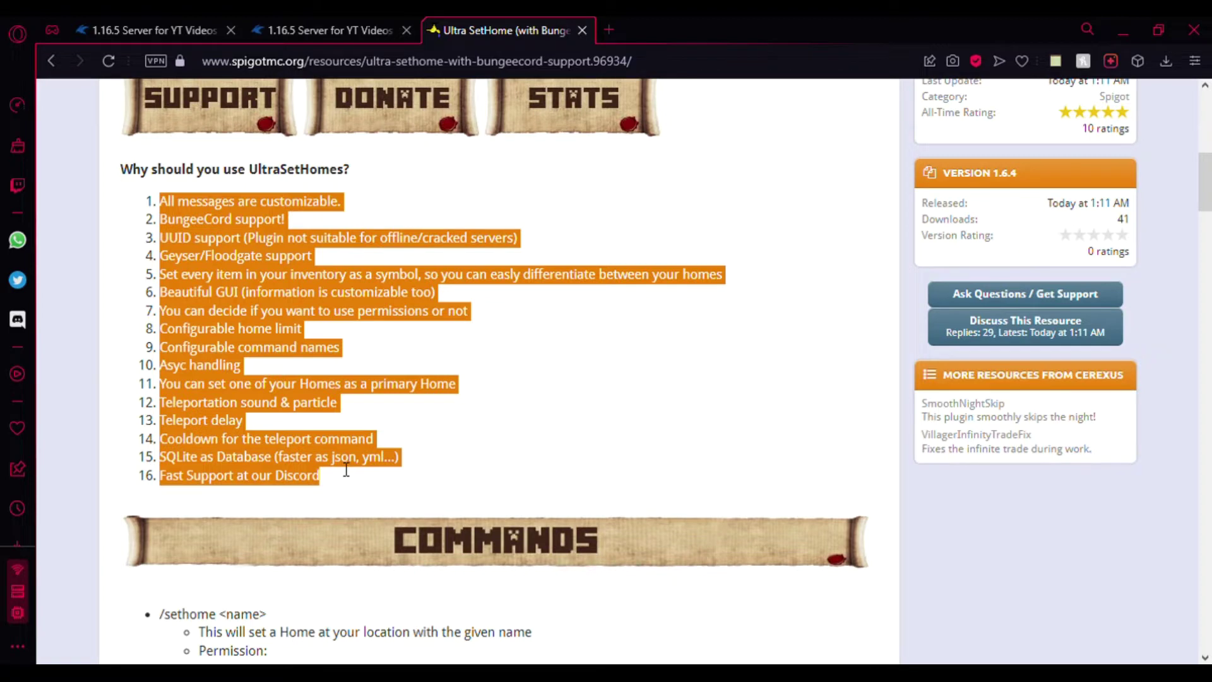
click(428, 441)
Examine the plugin's permission nodes for command use, home limits and teleport cooldown bypass.
scroll(428, 441, down, 15)
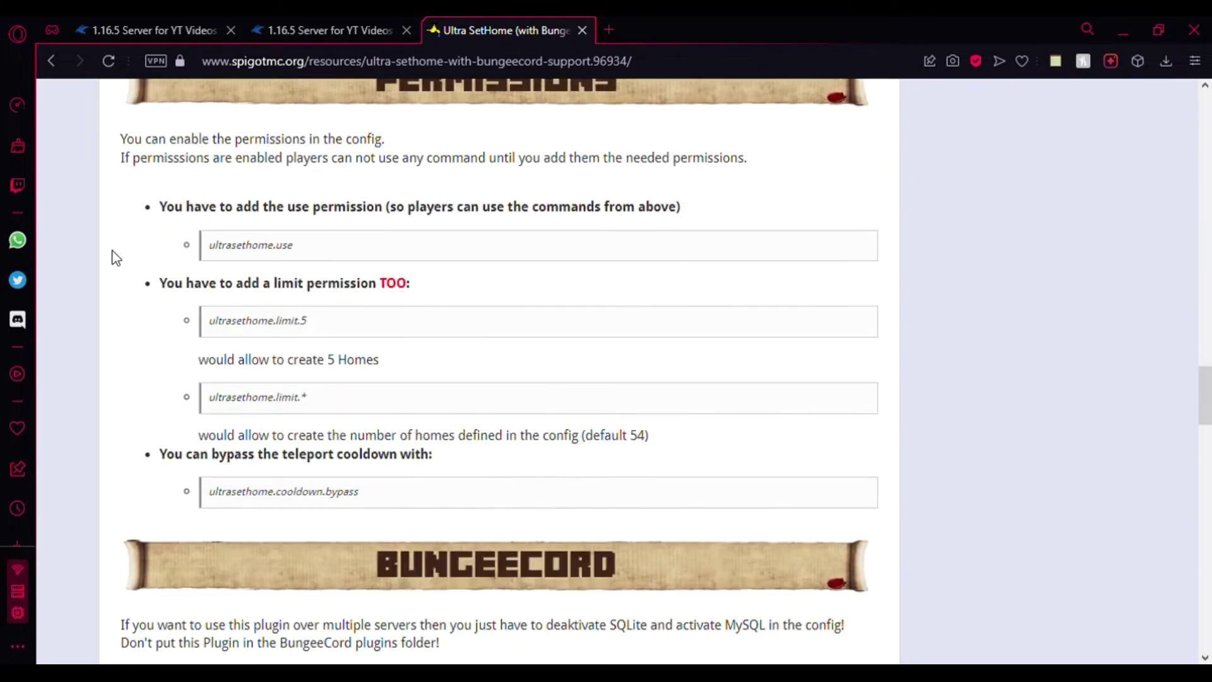
triple_click(168, 221)
click(165, 329)
drag(208, 321, 304, 329)
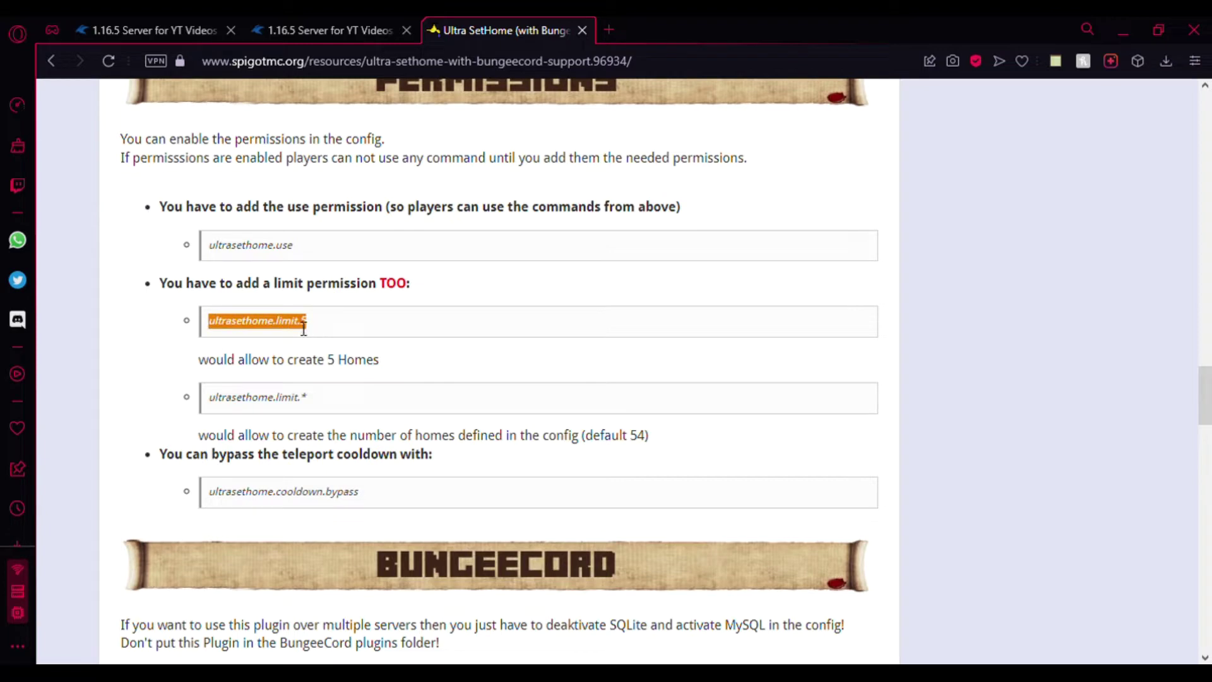
click(296, 335)
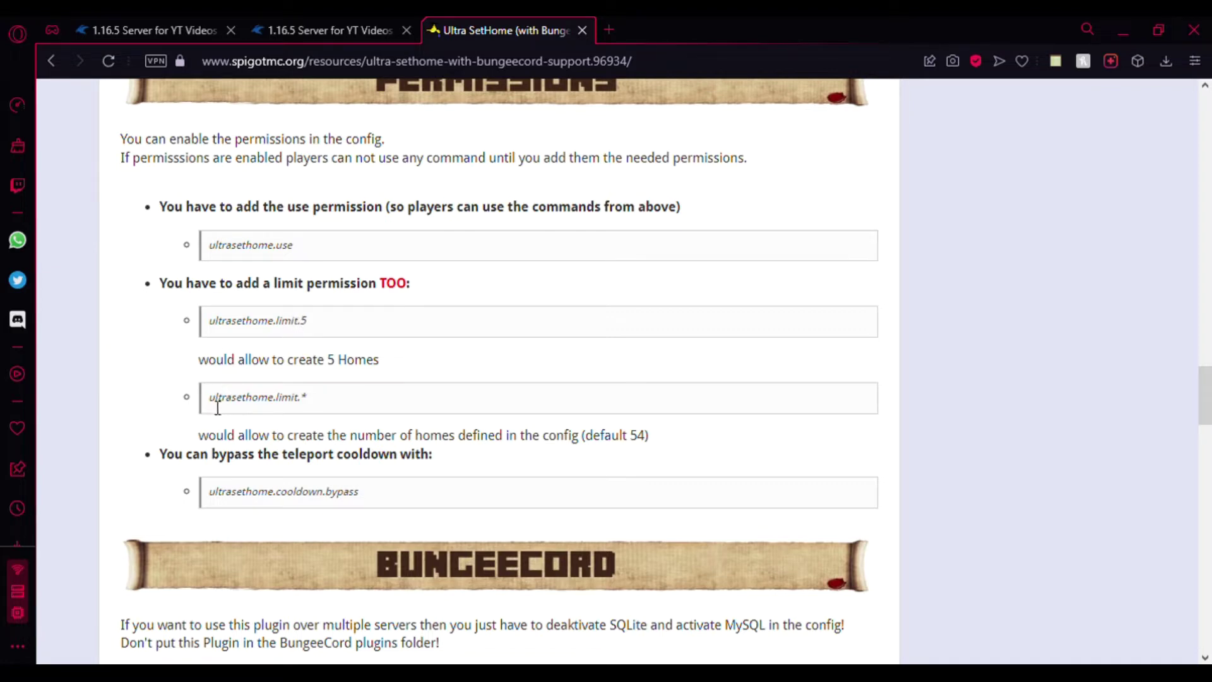
drag(208, 398, 316, 407)
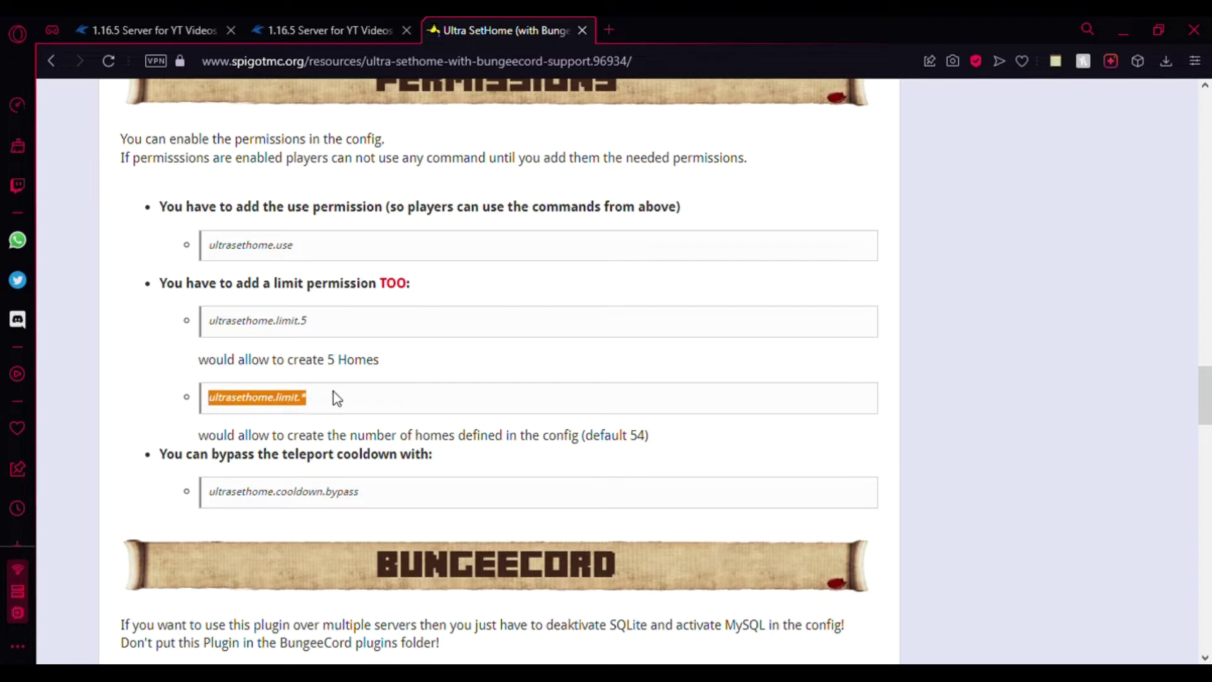
drag(213, 249, 302, 241)
click(302, 239)
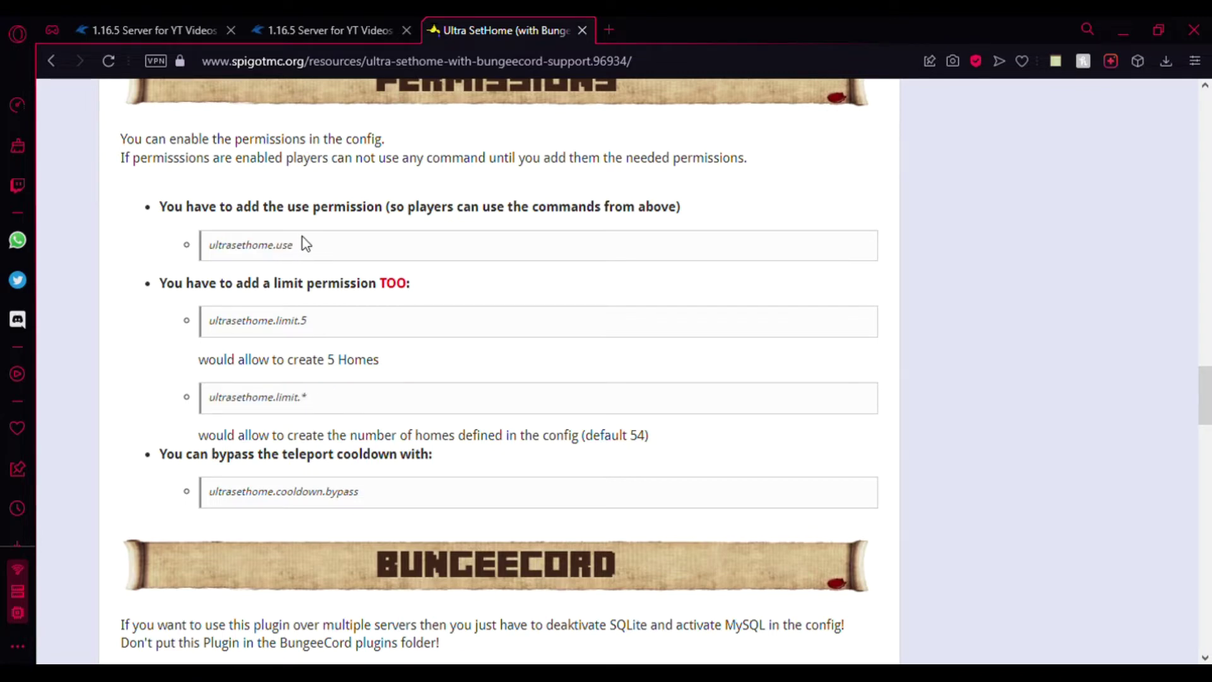
scroll(302, 238, down, 4)
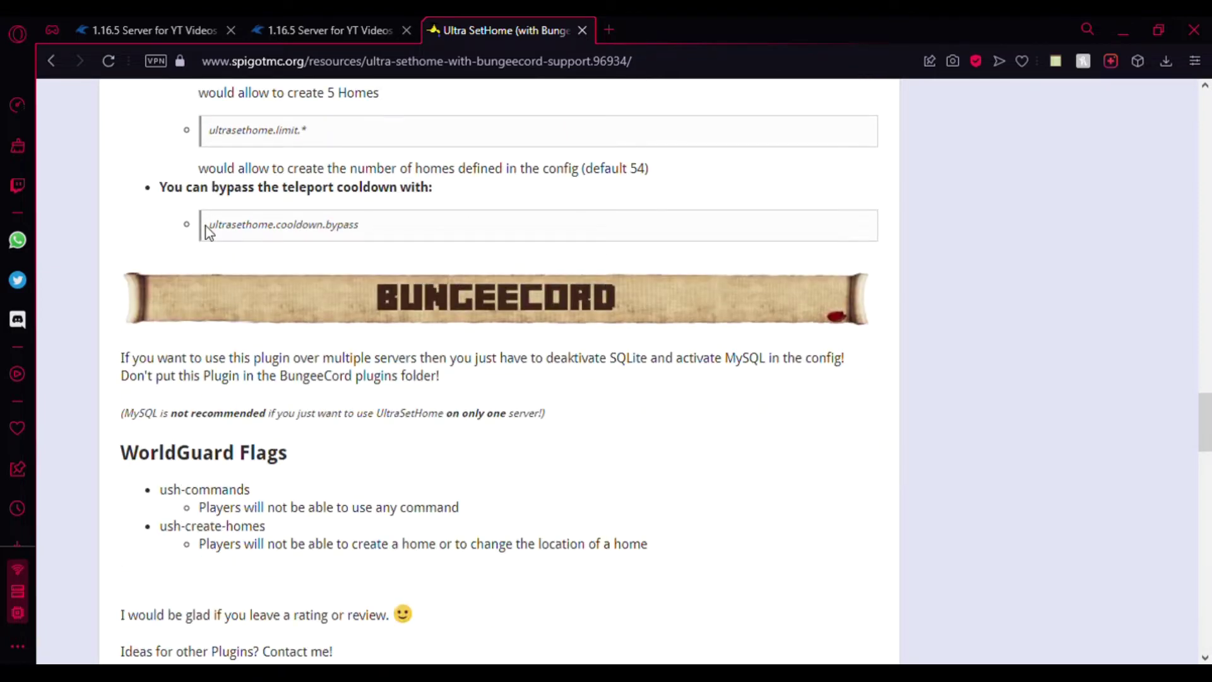
drag(208, 233, 350, 236)
Read the WorldGuard flags section and the note on which network uses the plugin.
scroll(352, 248, down, 3)
drag(649, 368, 671, 357)
click(81, 282)
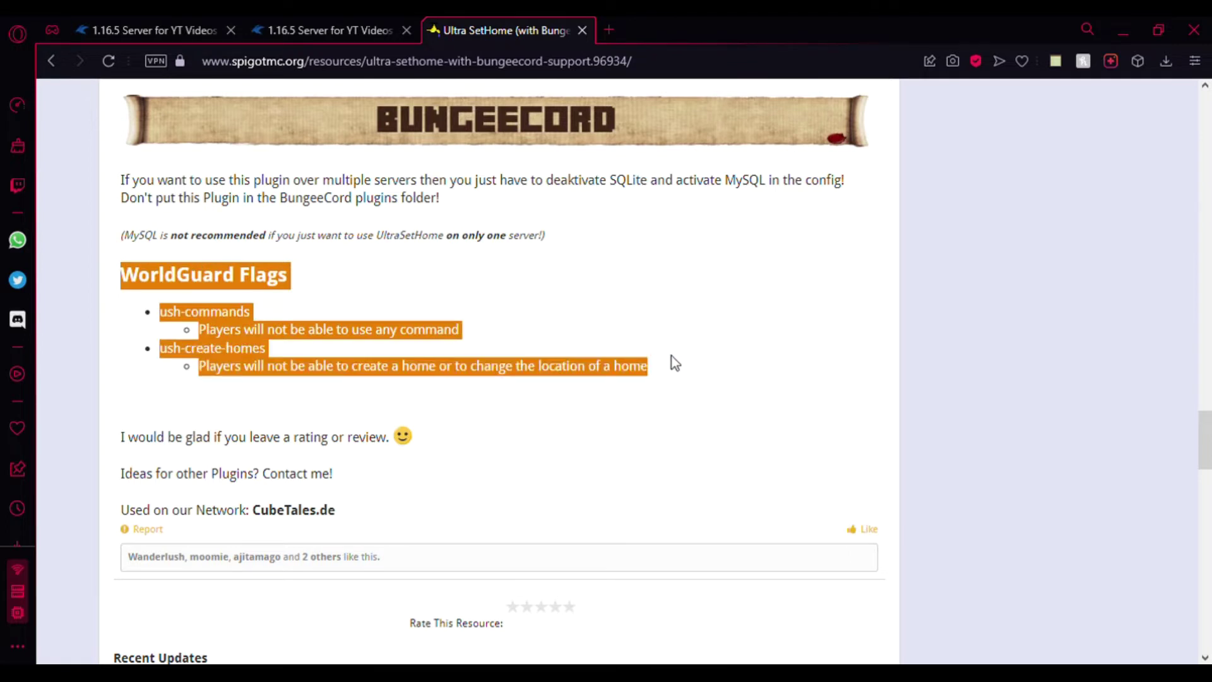
click(671, 357)
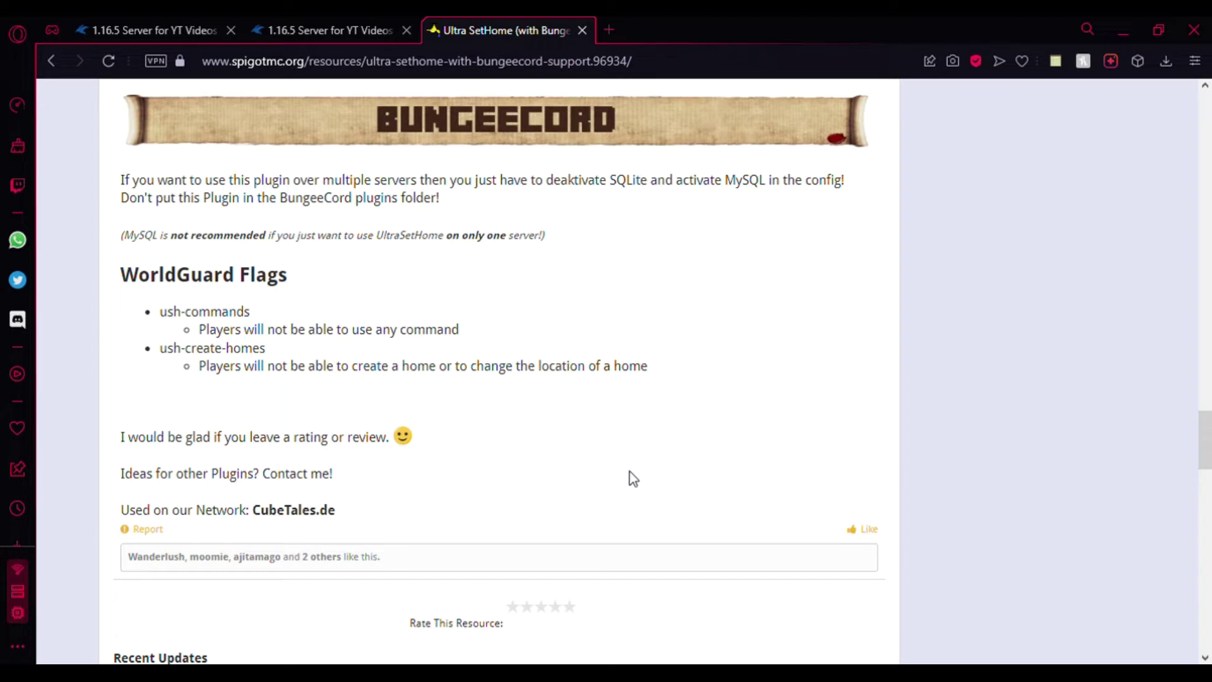
double_click(293, 511)
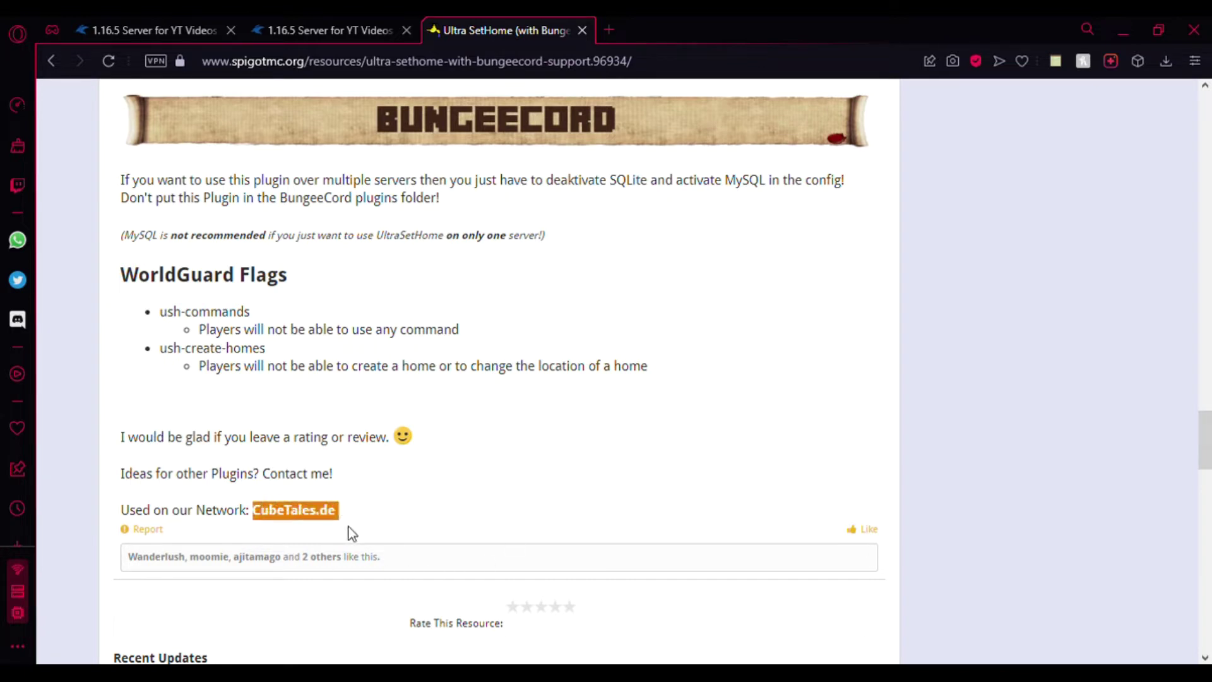
click(312, 535)
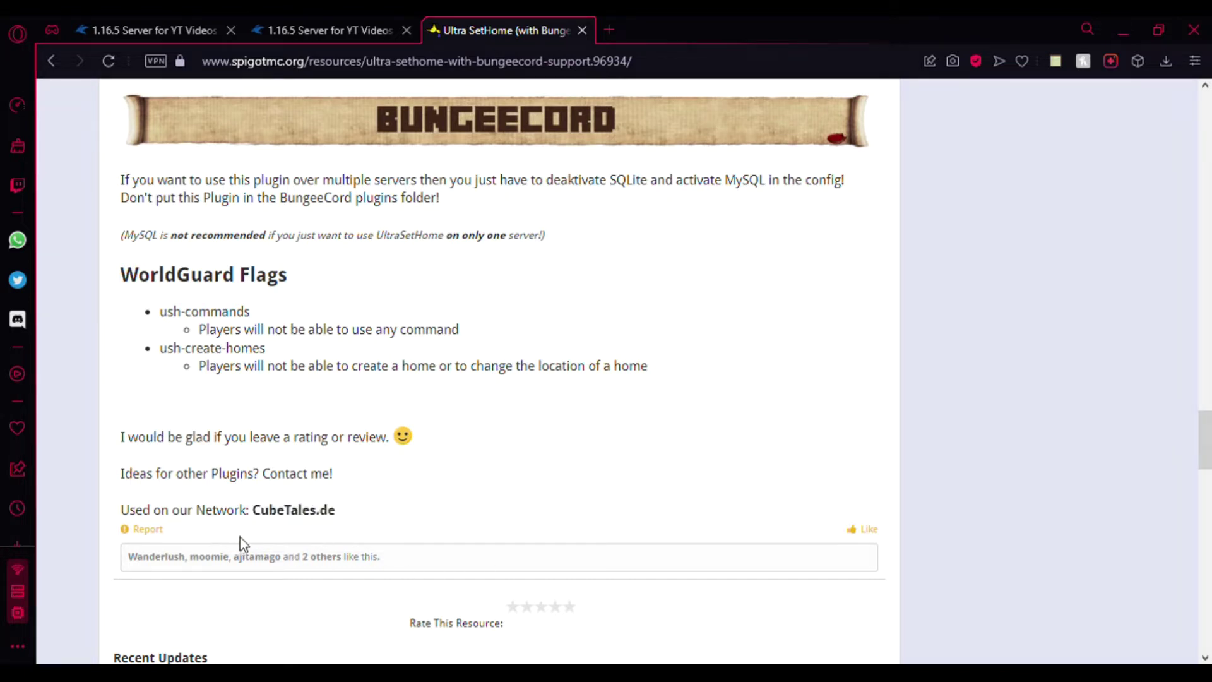
scroll(1074, 465, up, 15)
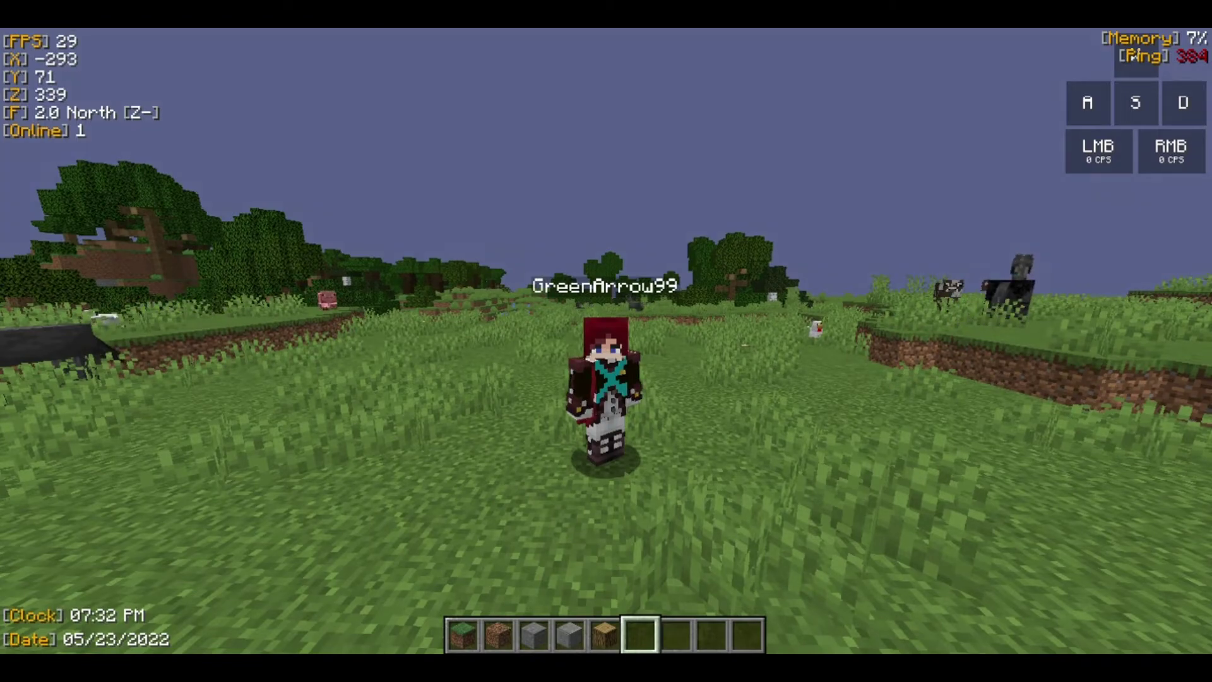
Switch to Minecraft, change to the first-person view and walk around the grassy field.
click(606, 341)
click(607, 341)
click(606, 341)
key(w)
key(F5)
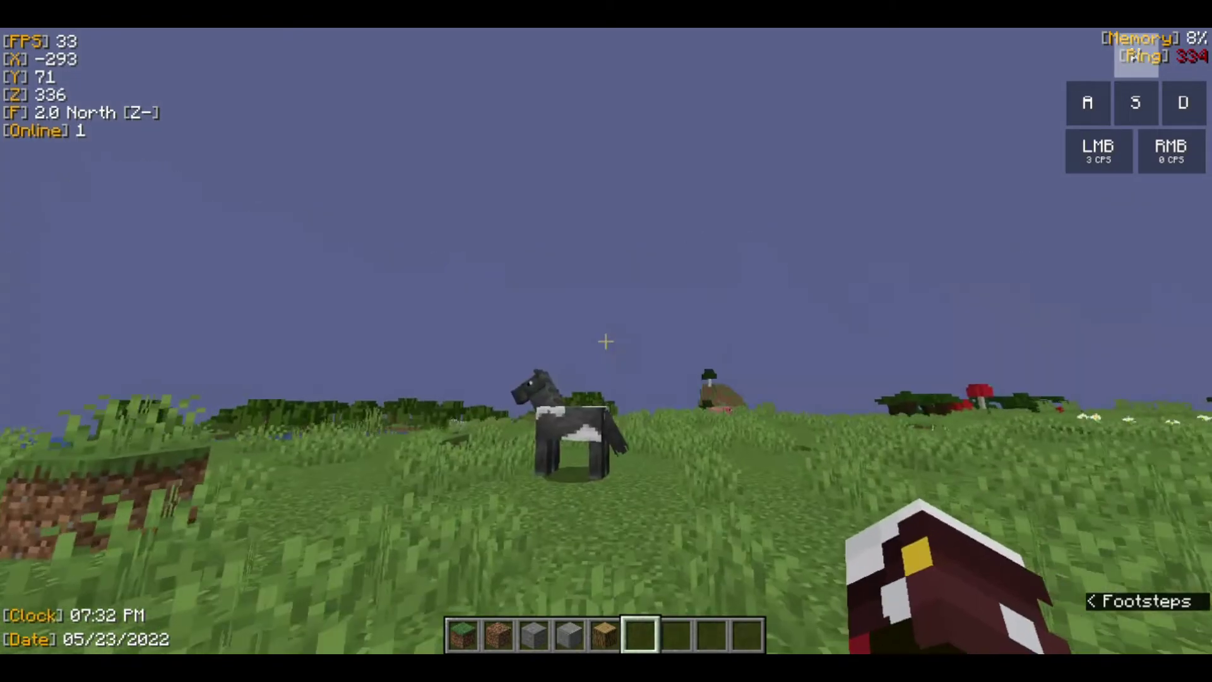
key(space)
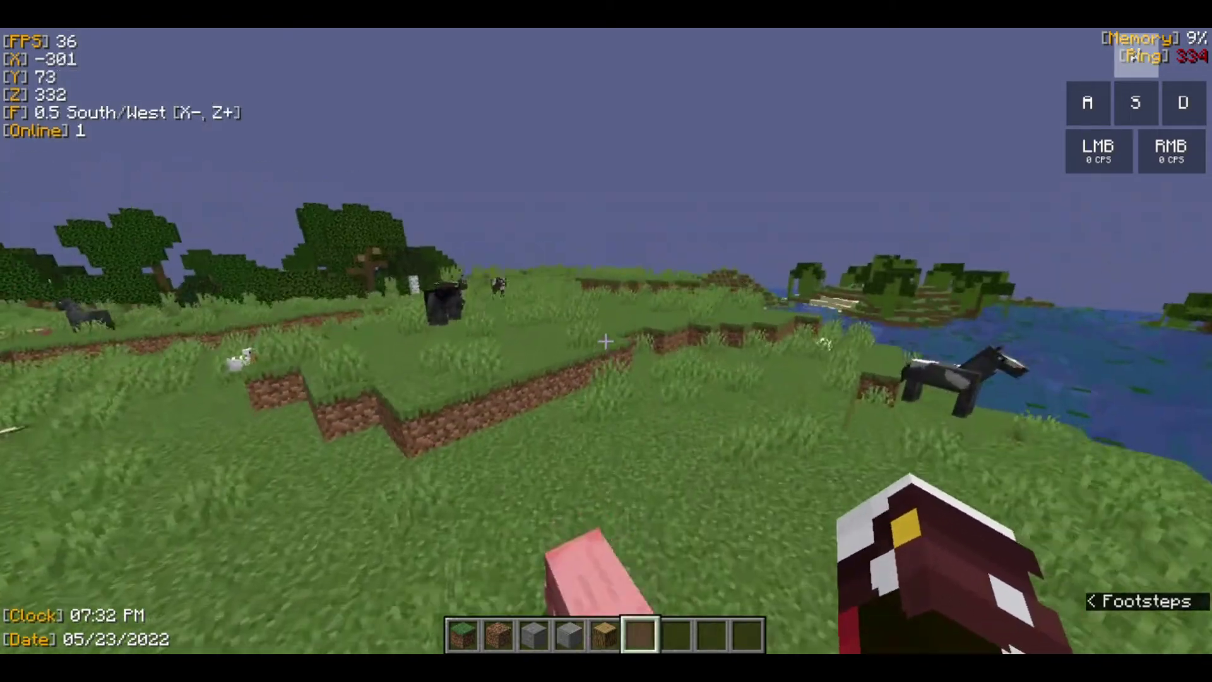
key(w)
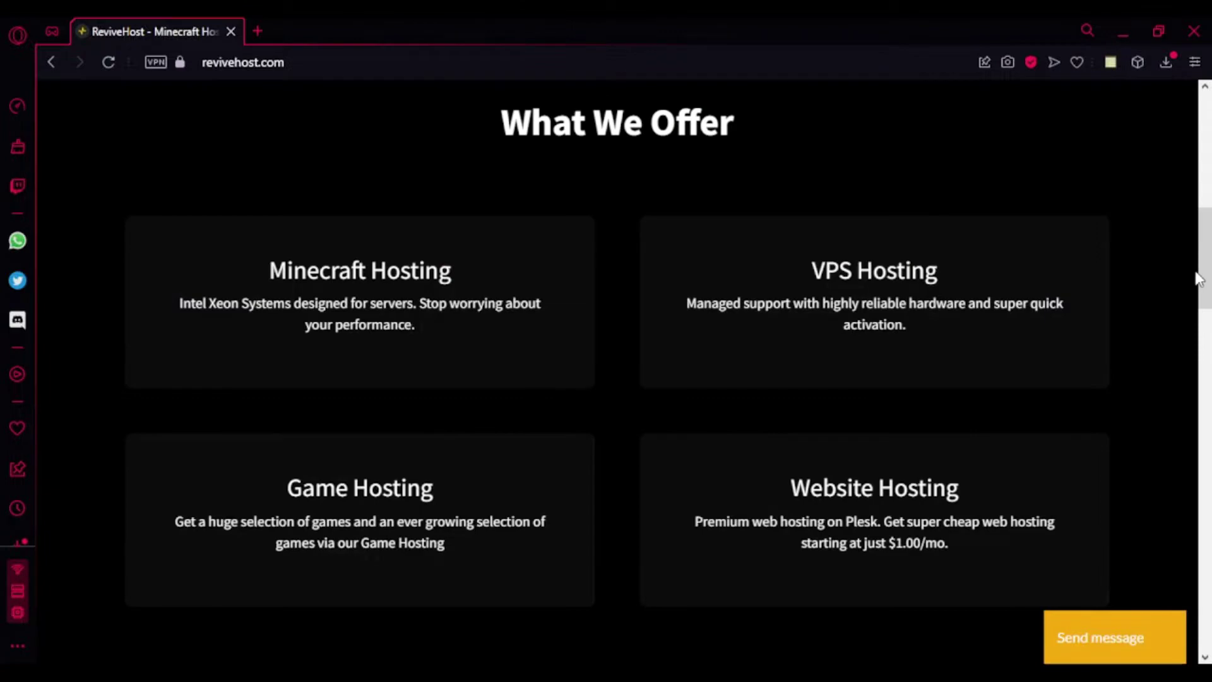
On the ReviveHost site, order the 1GB Standard Minecraft Hosting plan and validate the promo code "arrow" in the cart.
click(441, 238)
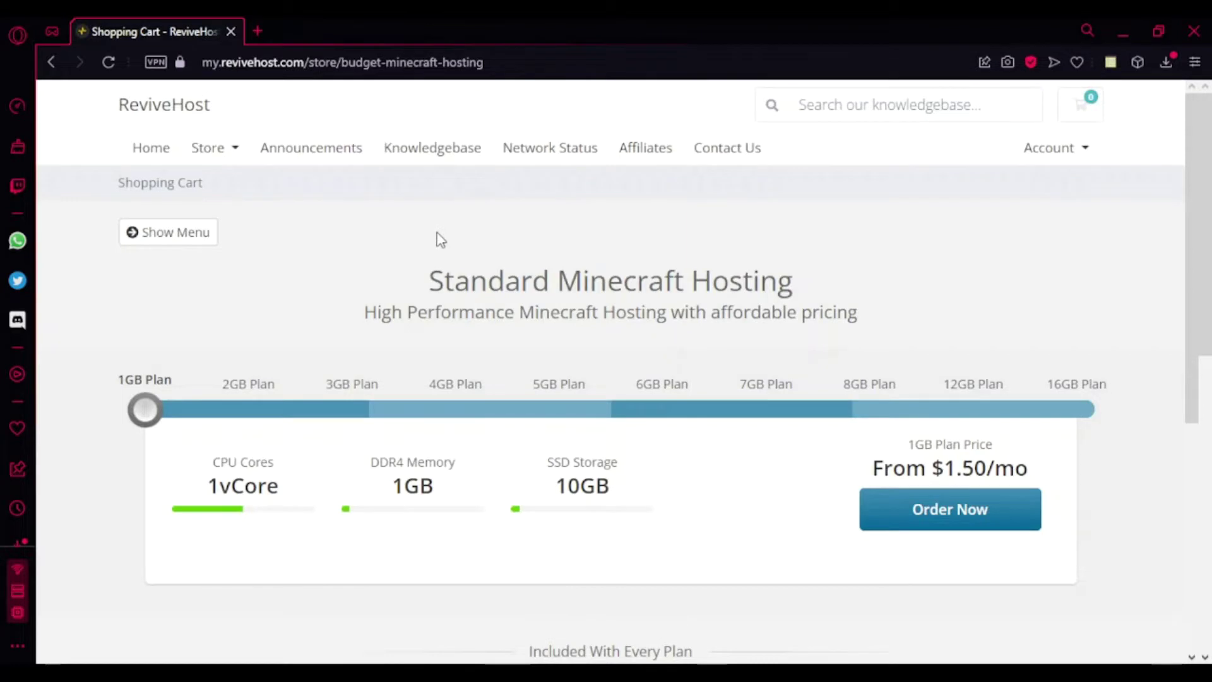
click(926, 509)
click(446, 501)
text(arrow)
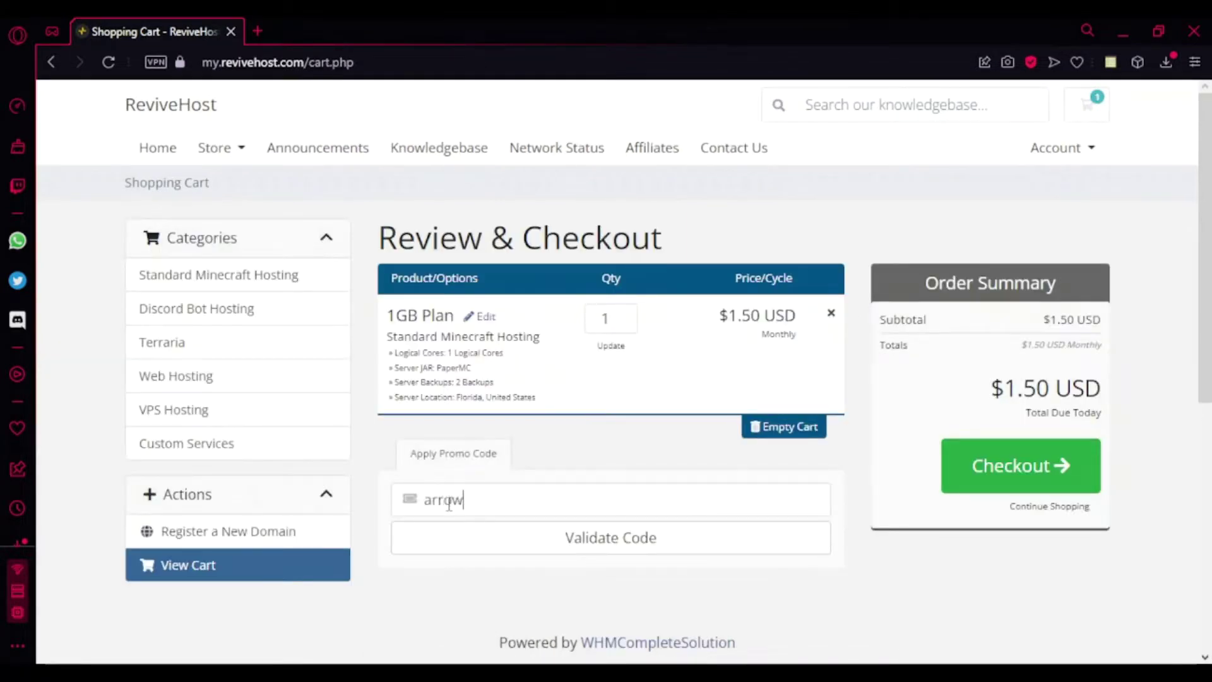
click(717, 545)
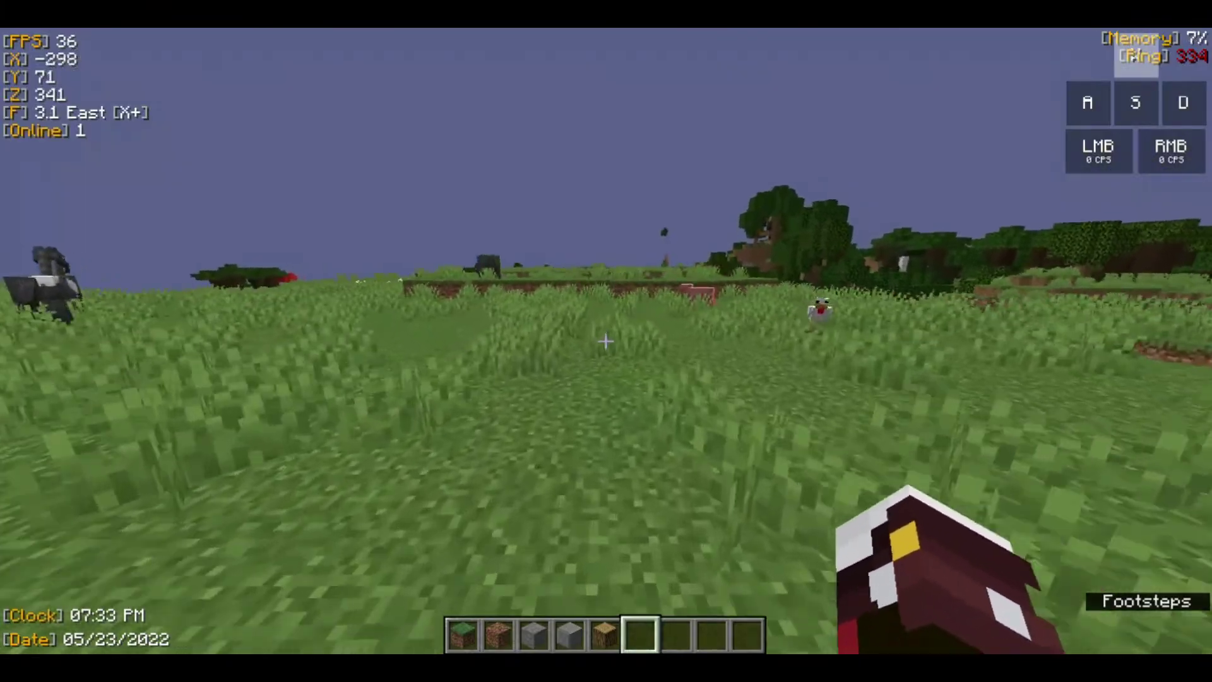
Back in Minecraft, walk east across the field and set a home named "first" with the /sethome command.
key(w)
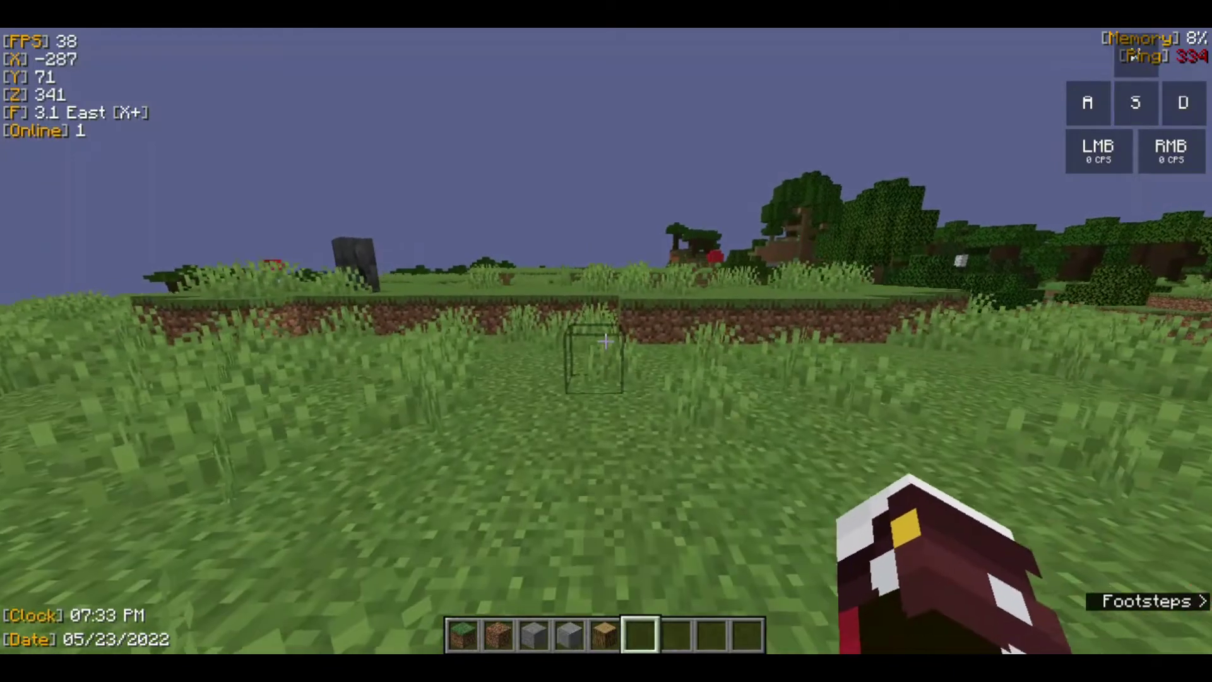
text(/sethome)
key(Return)
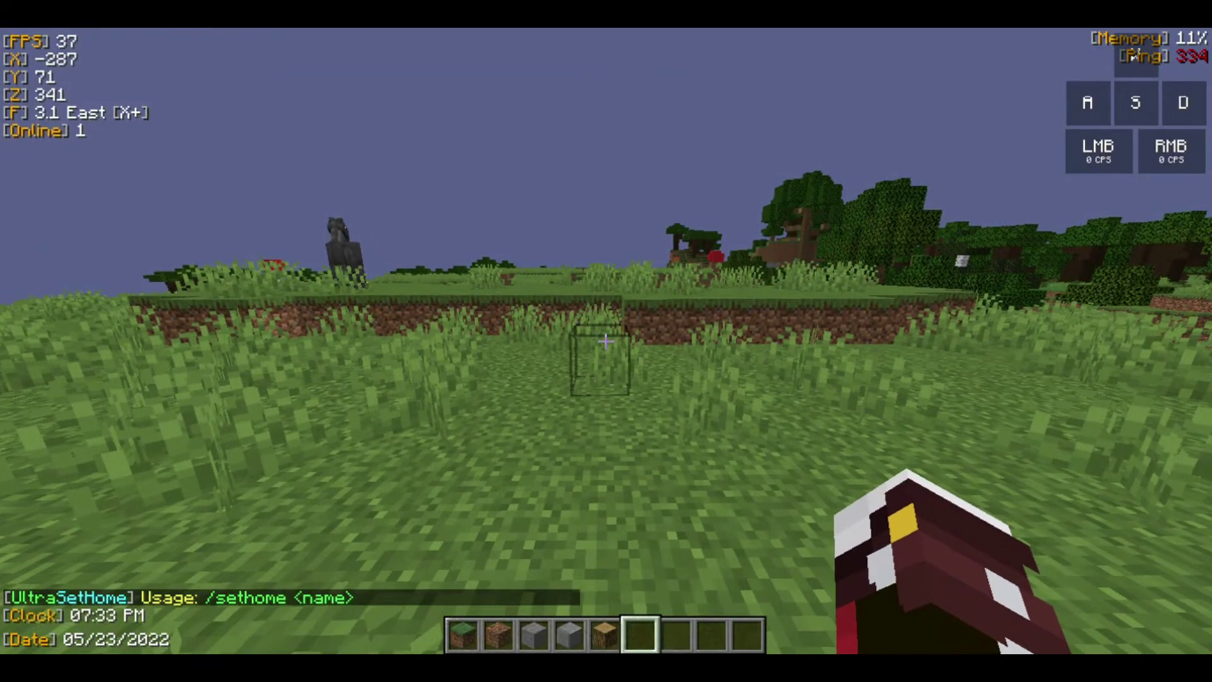
key(t)
key(Up)
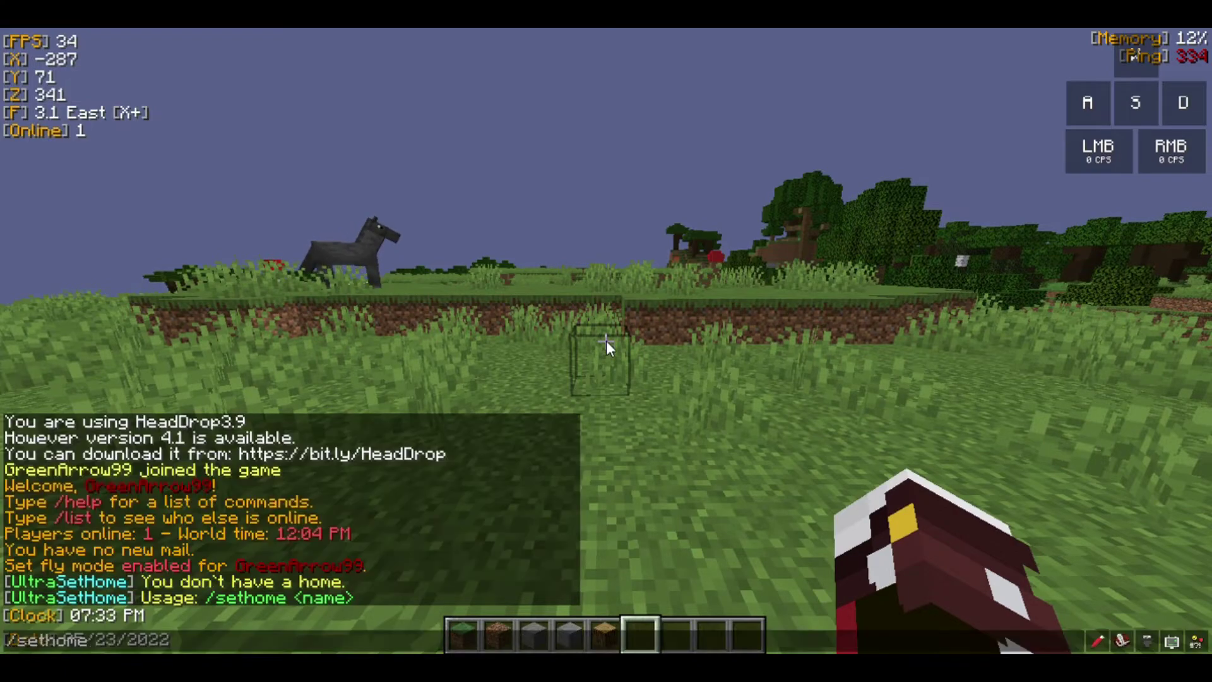
text(first)
key(Return)
Walk away from the home location and open the homes overview with a chat command.
key(w)
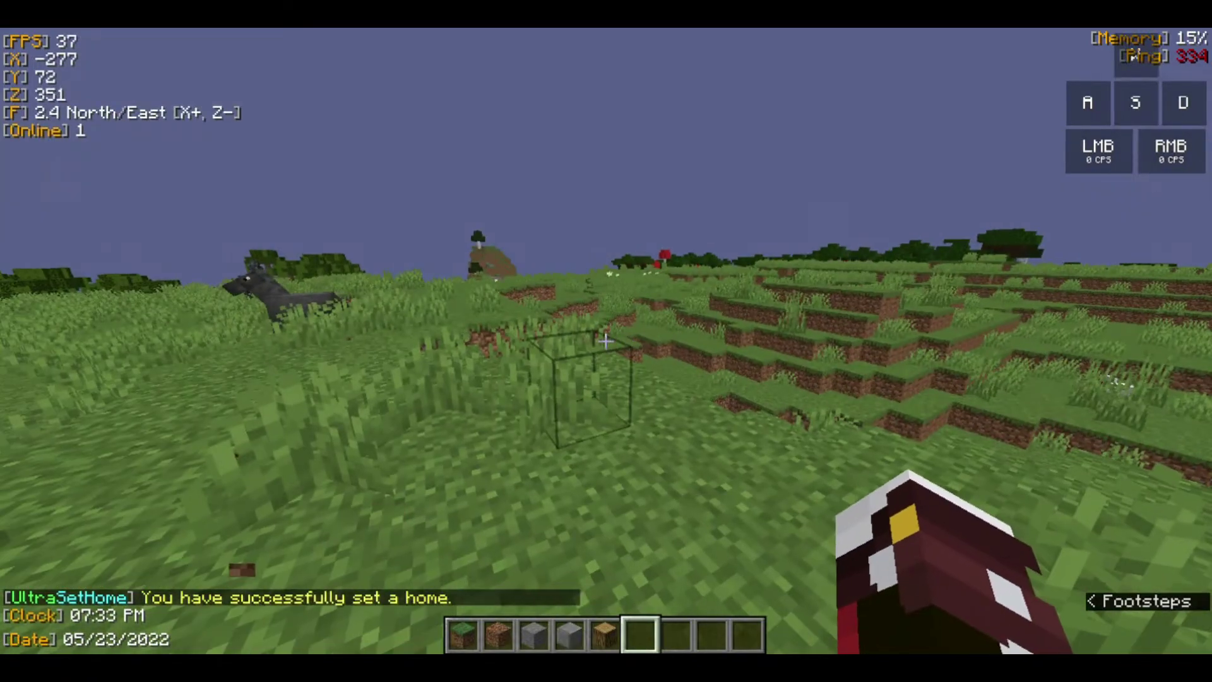
key(w)
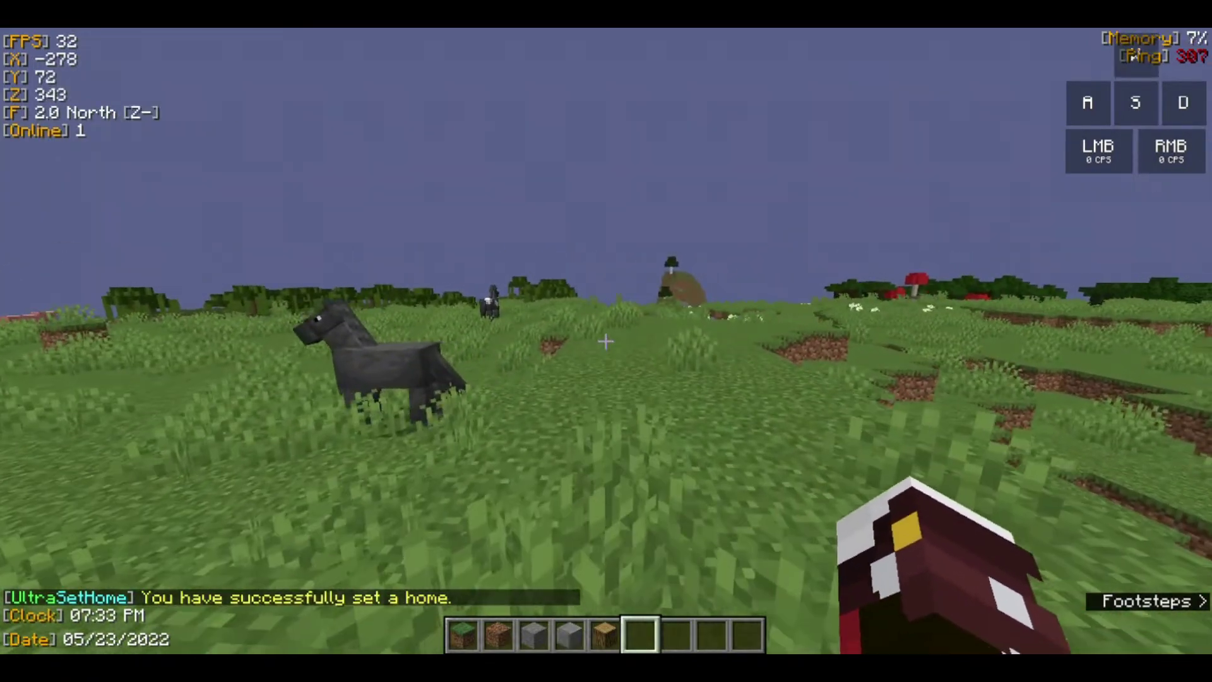
text(t/home)
key(Return)
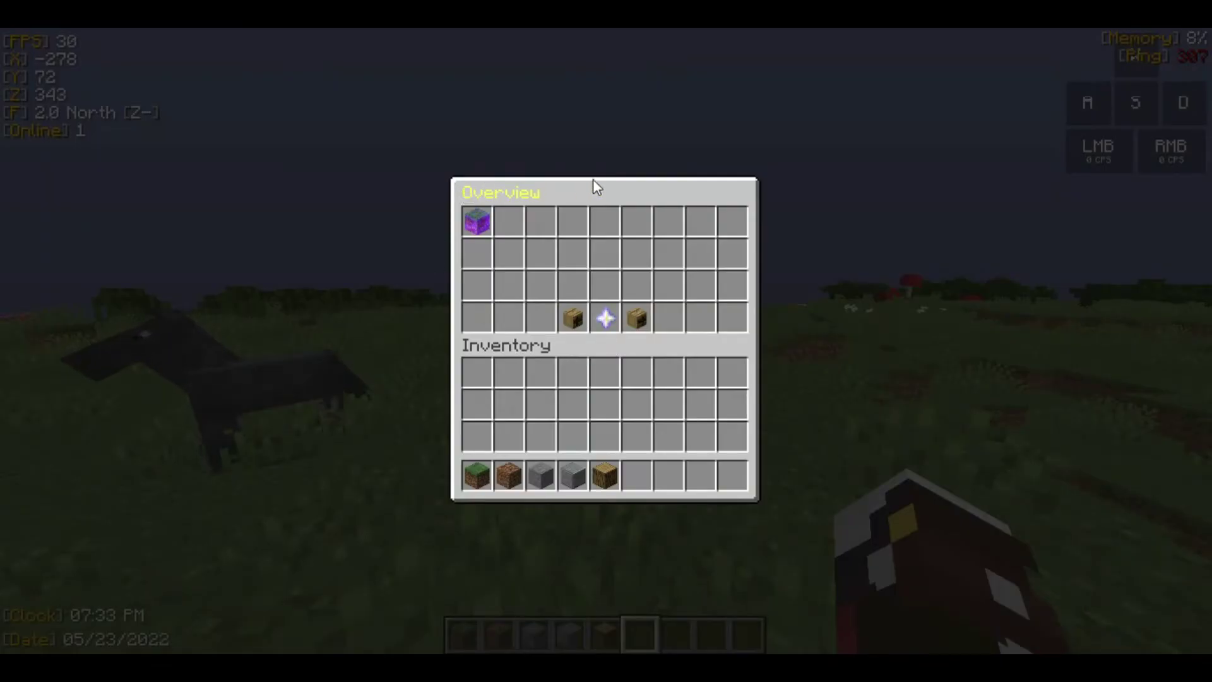
mouse_move(625, 318)
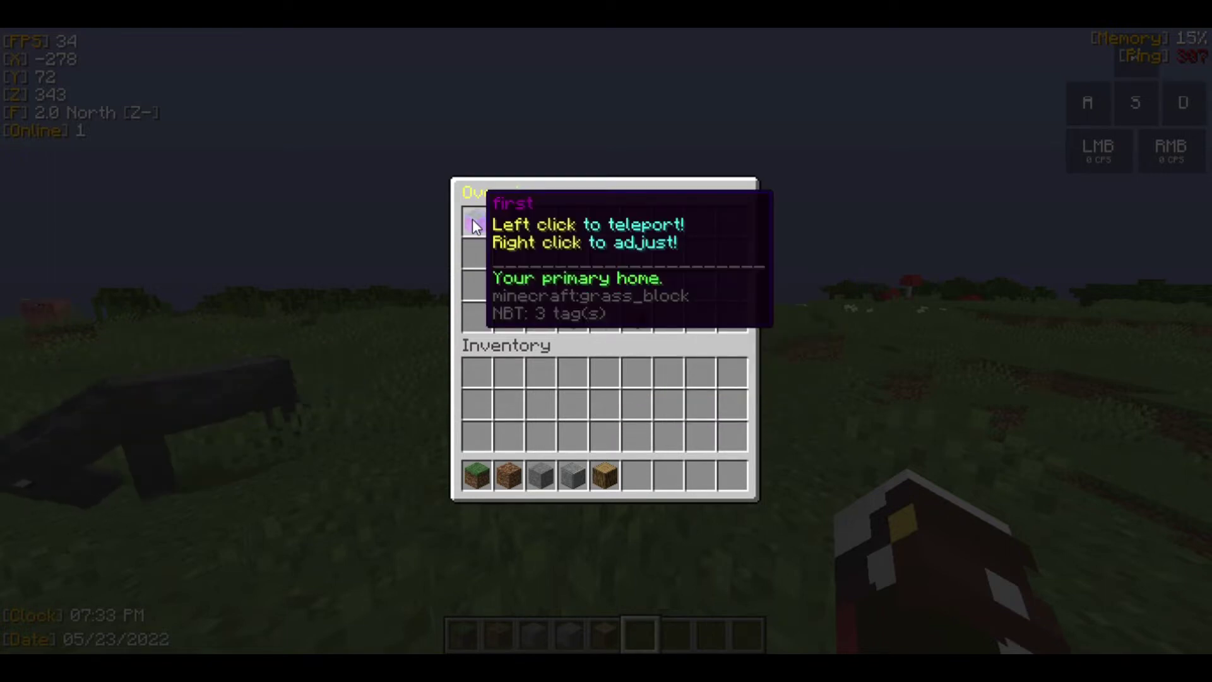
Teleport to the home "first" from the homes overview and walk a few blocks away.
click(472, 219)
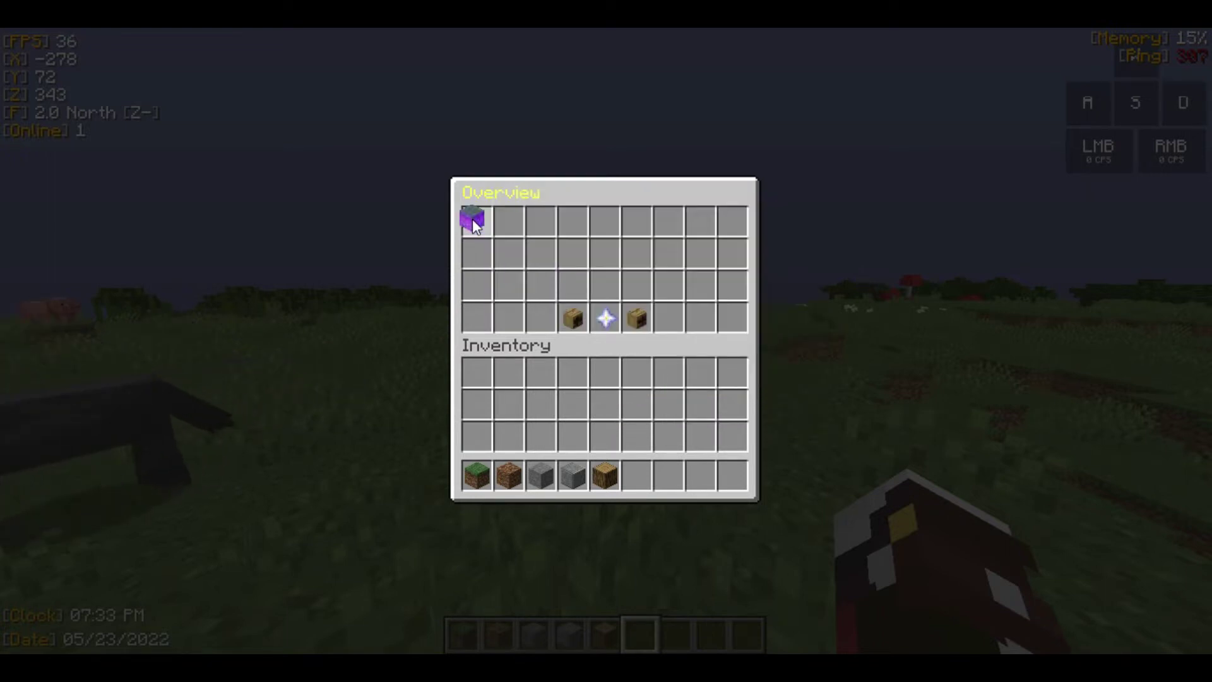
key(d)
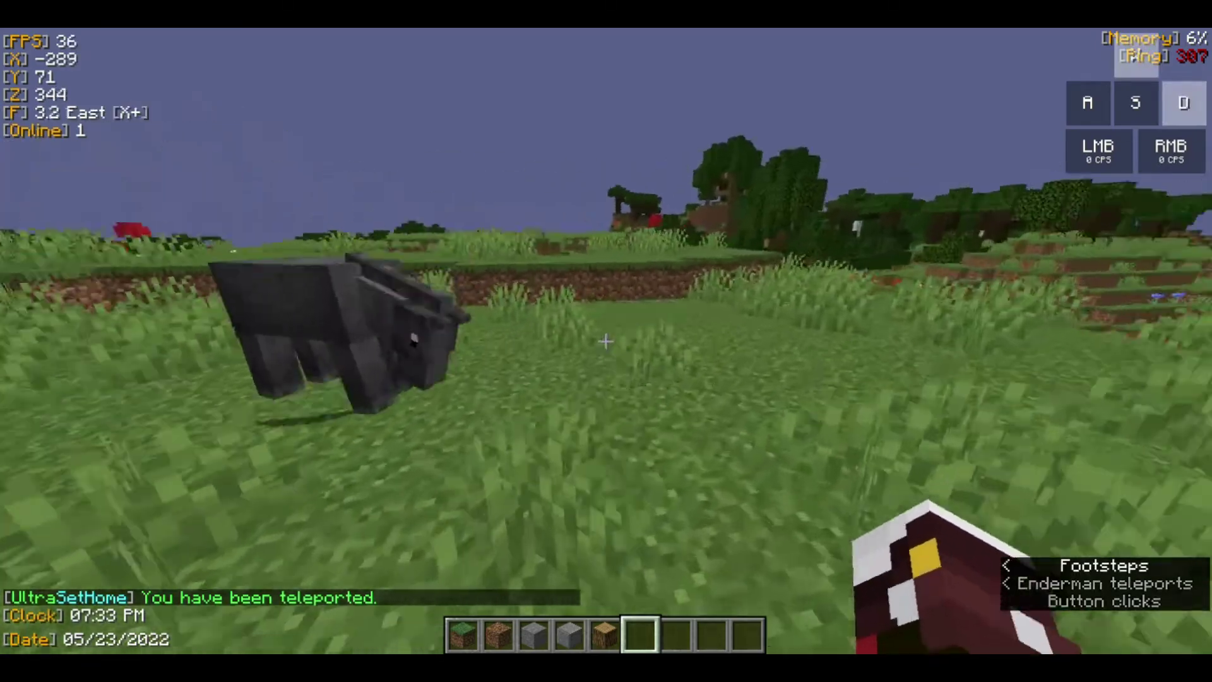
text(a)
text(/homes)
Reopen the homes overview with /homes and make "first" the primary home in its settings.
key(Return)
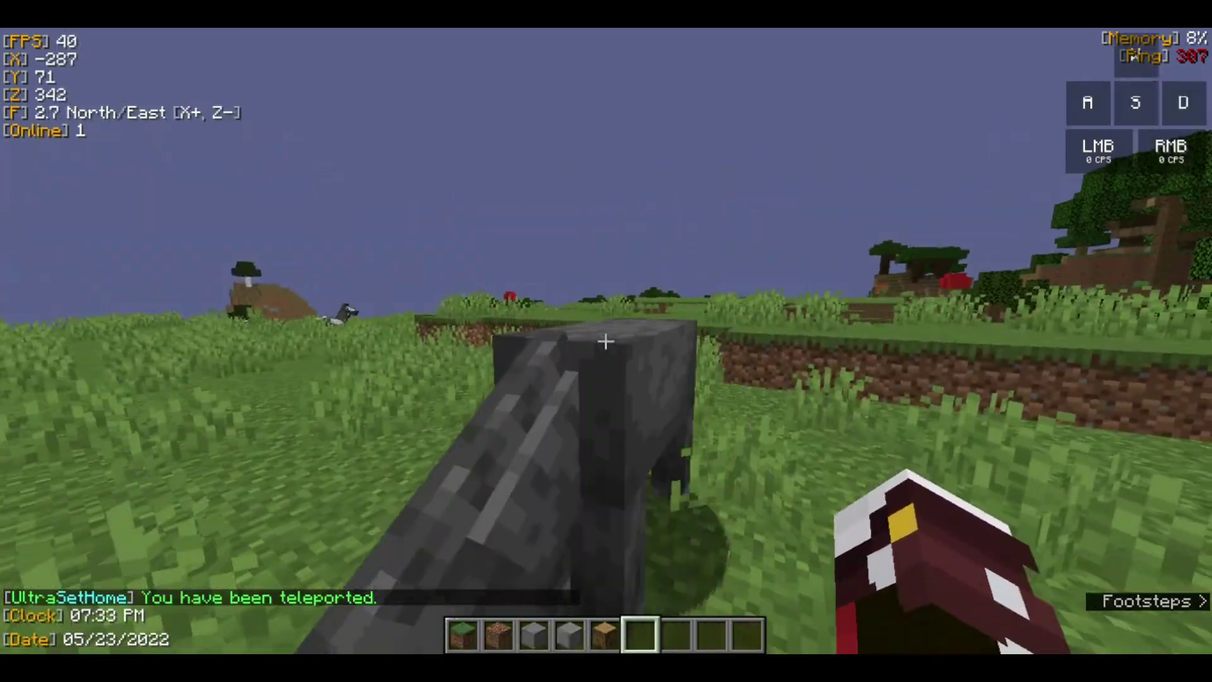
right_click(486, 222)
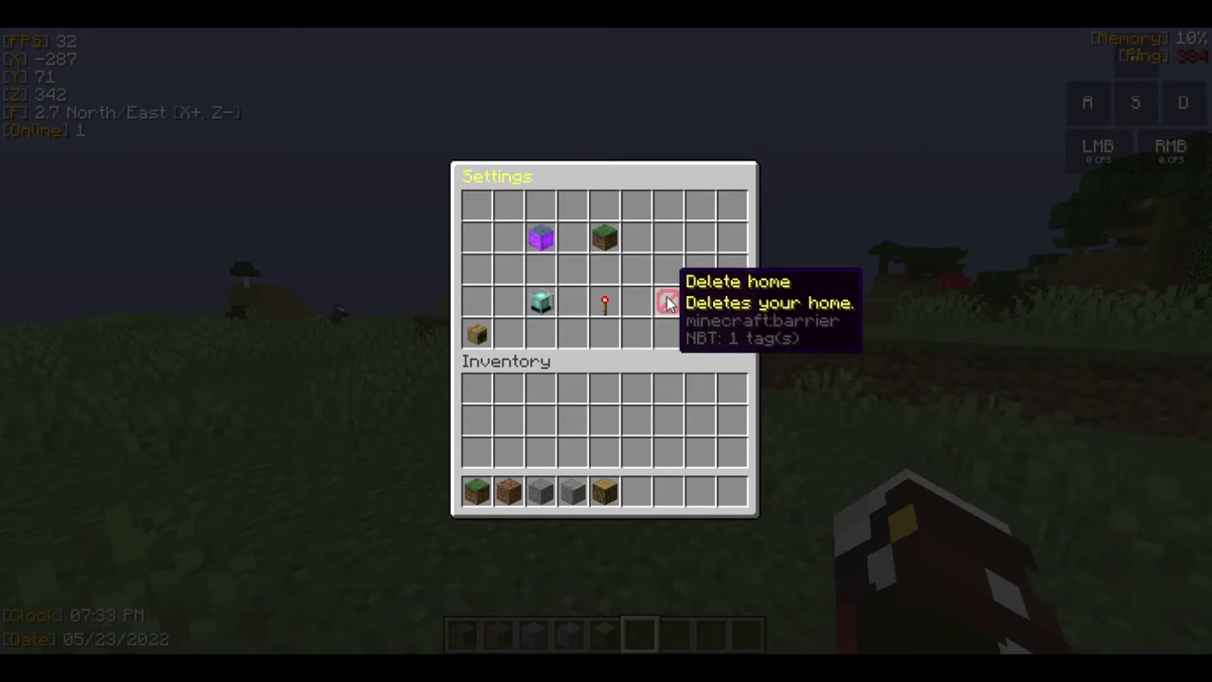
click(590, 308)
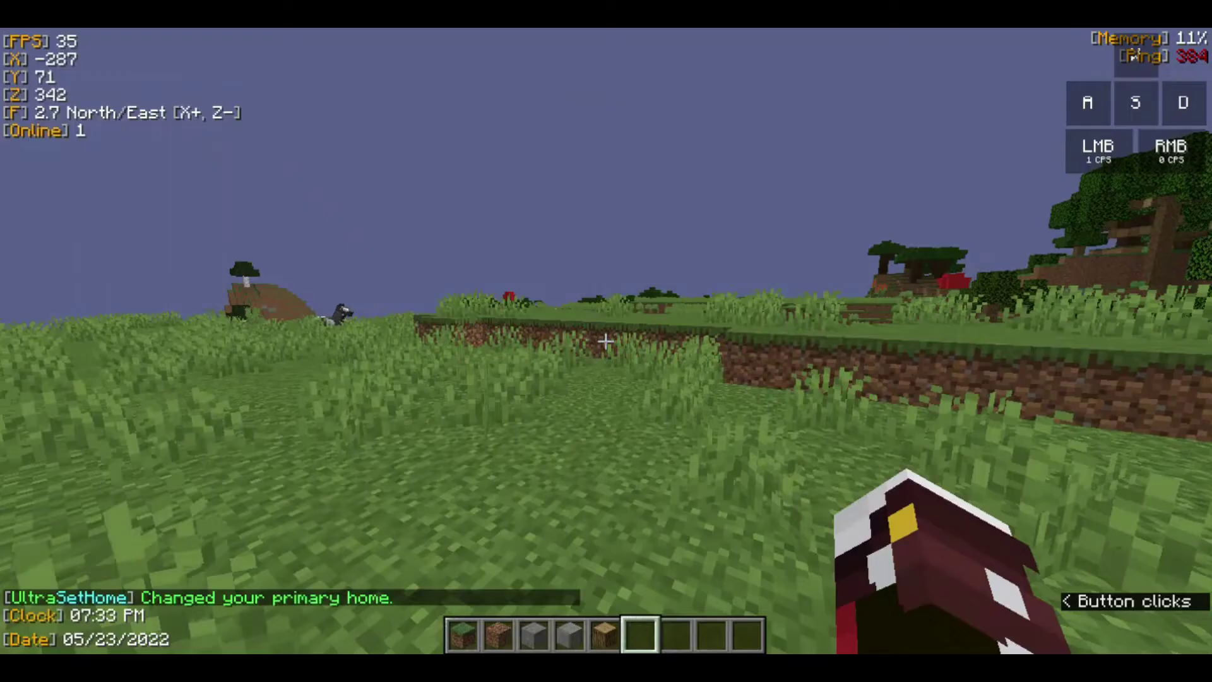
Walk away from the spot and teleport back to the primary home with /home.
key(space)
text(/home)
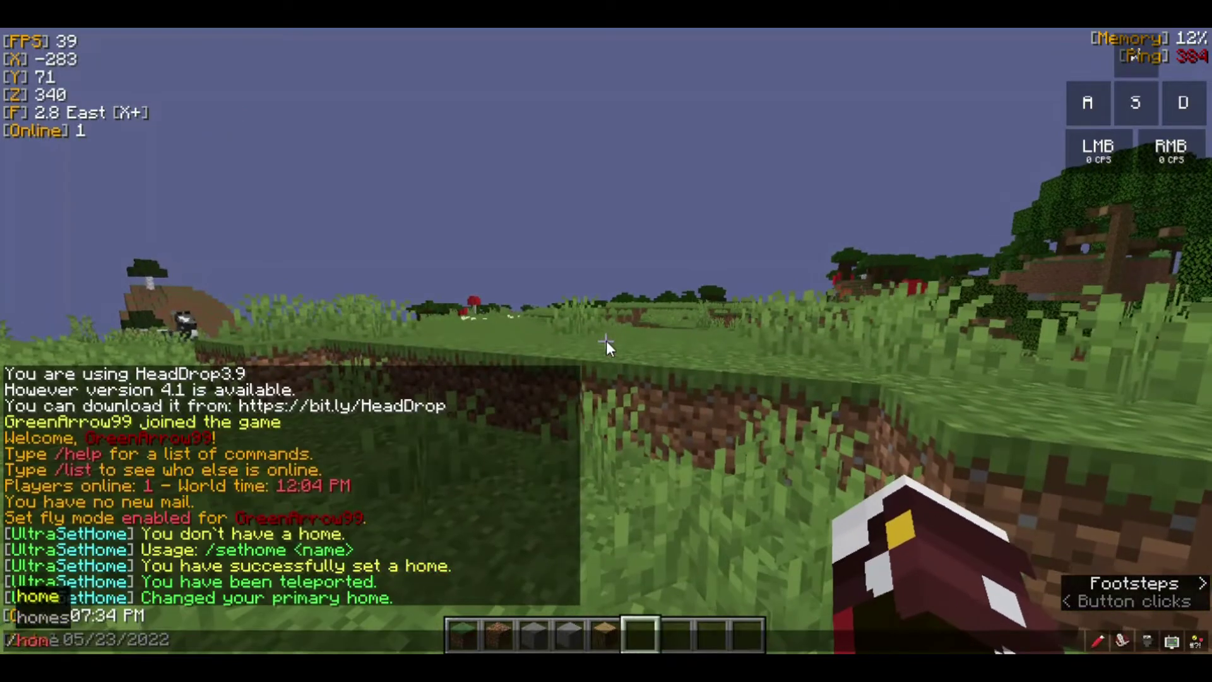
key(Return)
Walk to a new spot beside the dirt ledge and change the location of the home "first" to it through /homes.
key(w)
key(space)
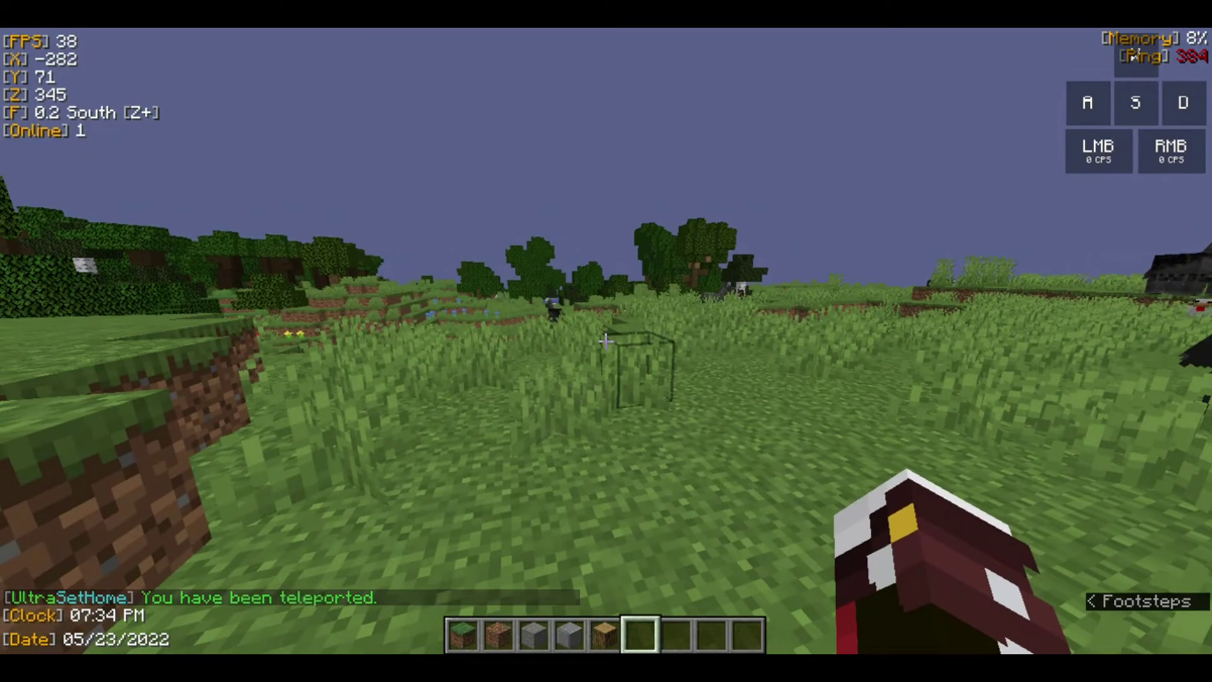
text(t/homes)
key(Escape)
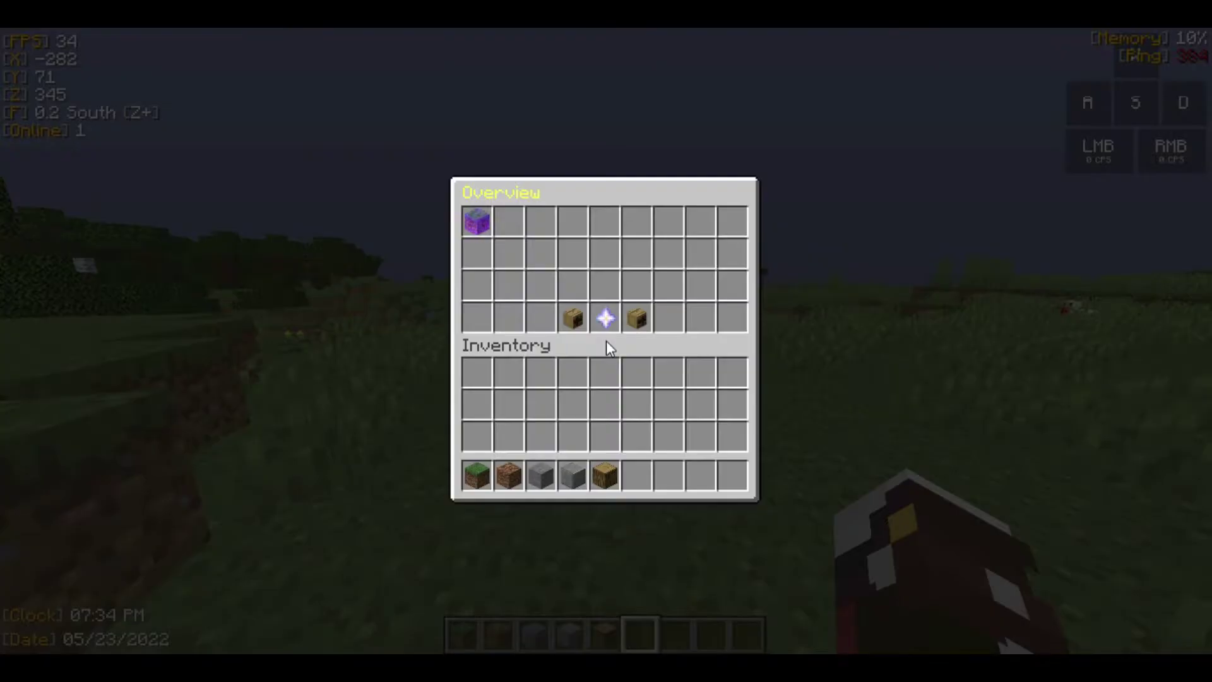
right_click(476, 230)
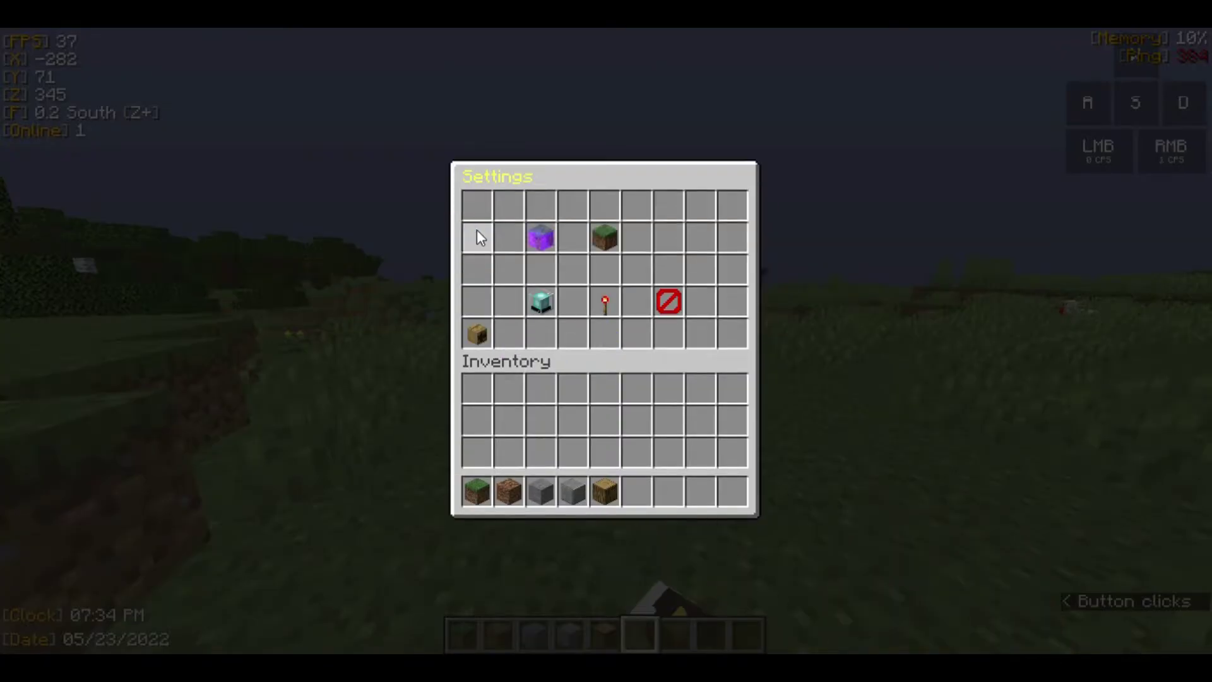
click(544, 305)
Step away from the relocated home and teleport to it with /home.
key(s)
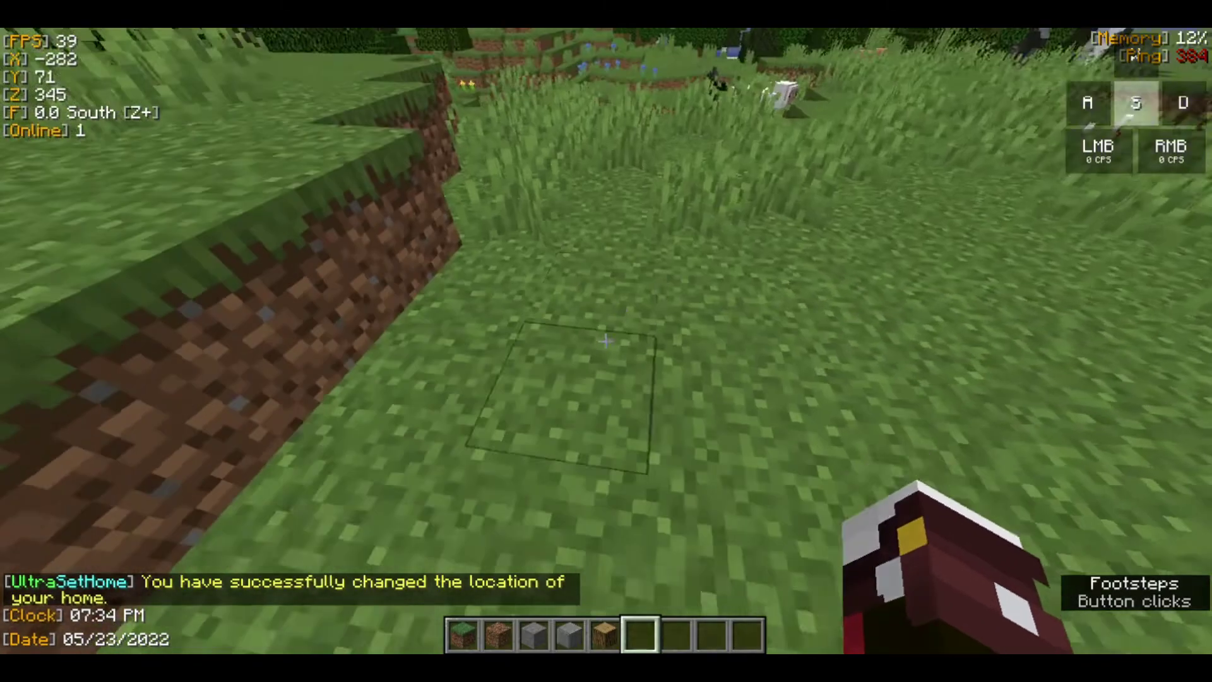
key(slash)
text(home)
key(Return)
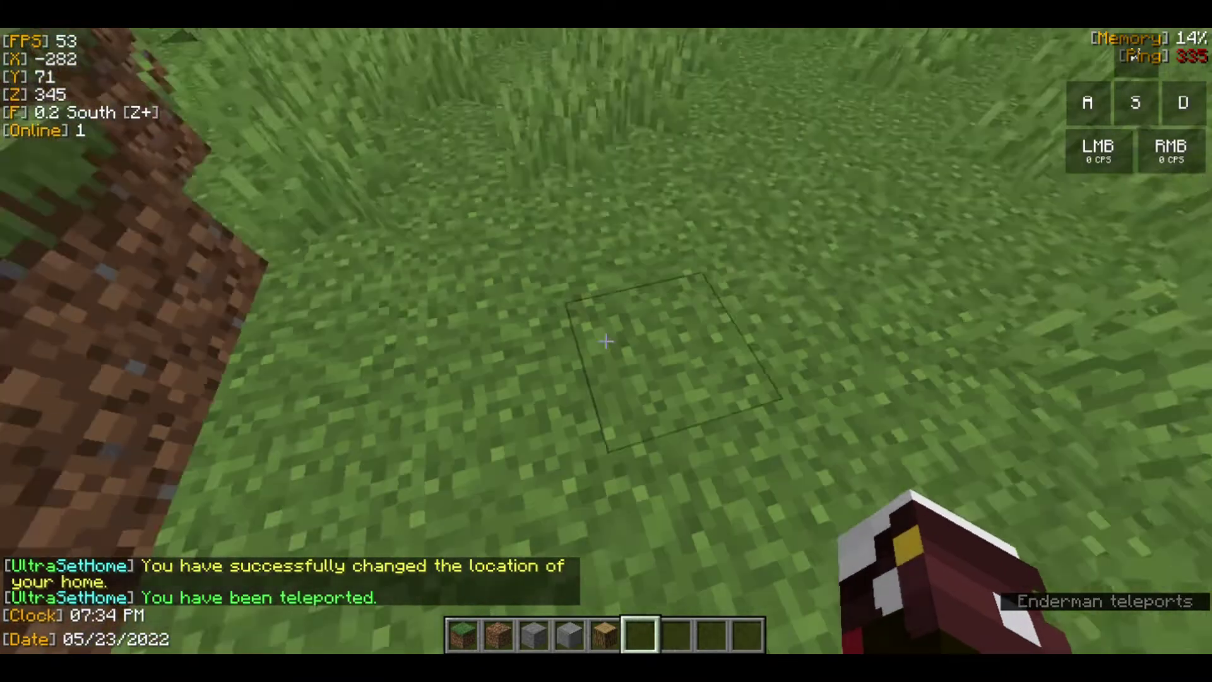
Open the settings of the home "first" and change its symbol to polished andesite.
key(slash)
text(o)
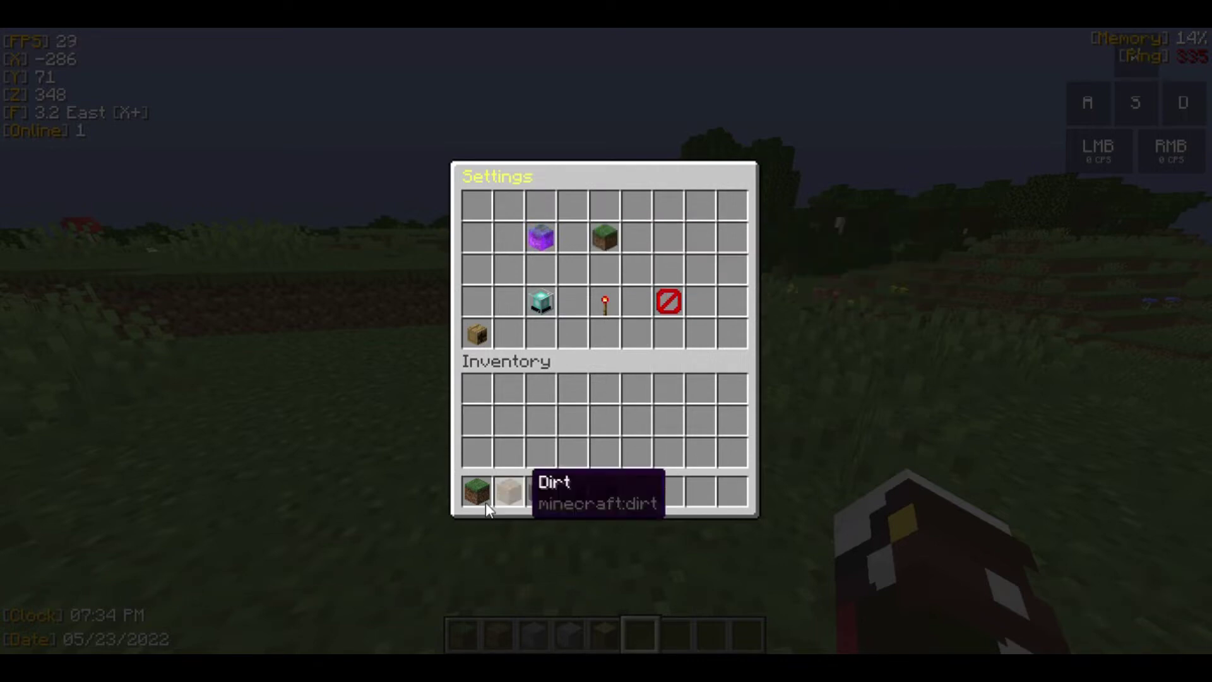
click(601, 231)
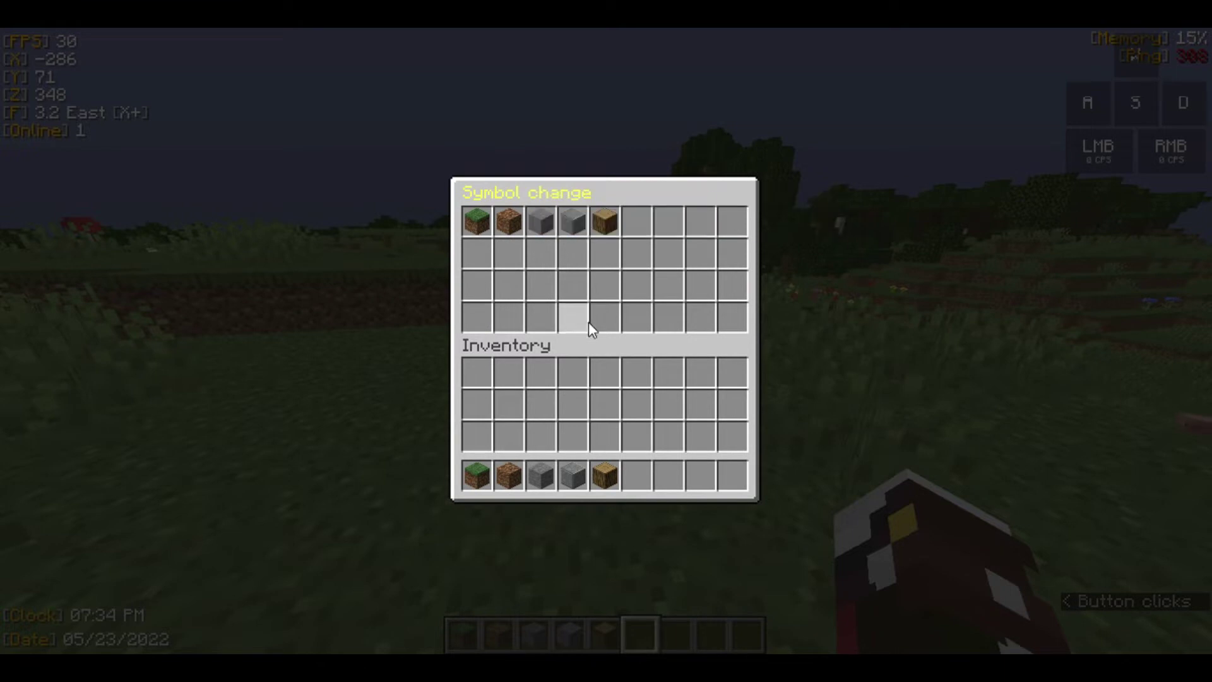
click(573, 224)
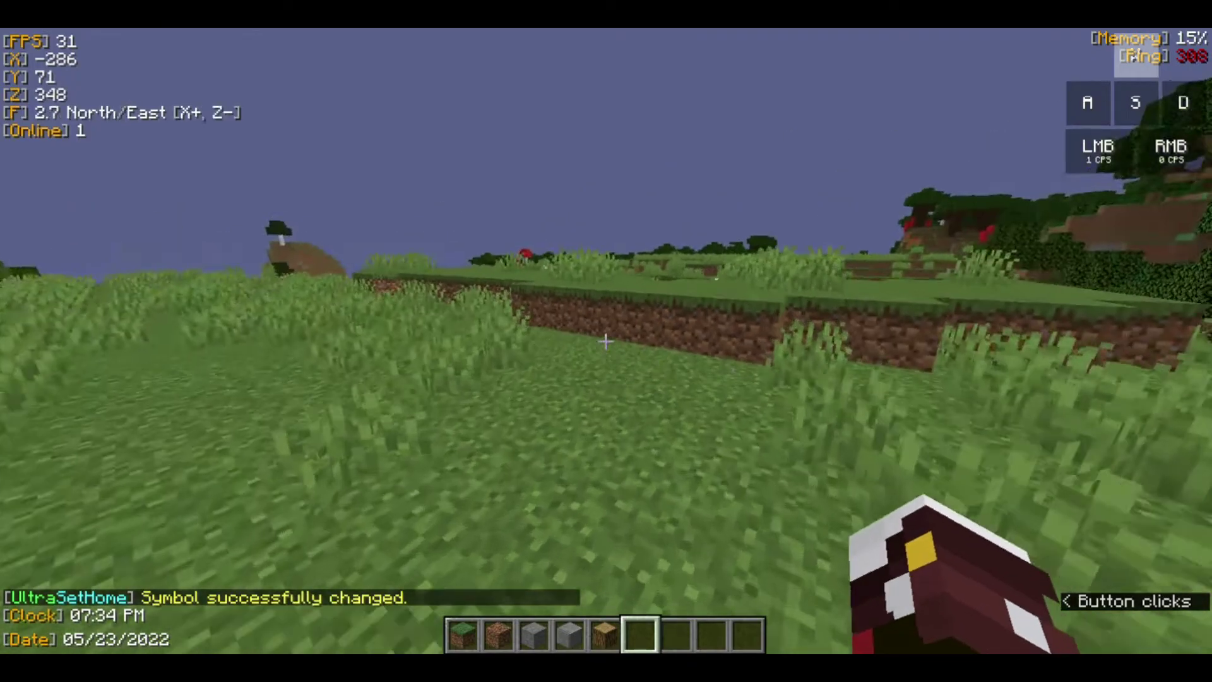
Walk on and inspect the symbol of the home "first" in the homes overview.
text(w/homes)
key(Return)
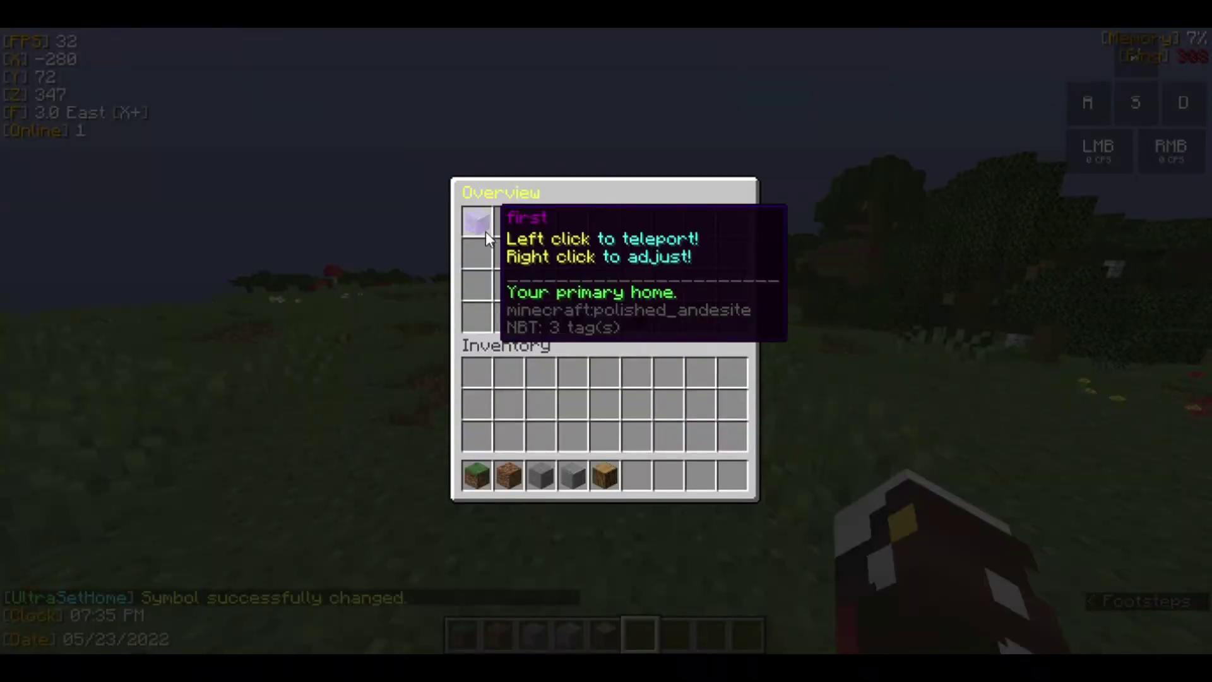
right_click(490, 230)
key(Escape)
Remove 9 extra homes from the own player with the /homes remove command and walk forward.
text(t/)
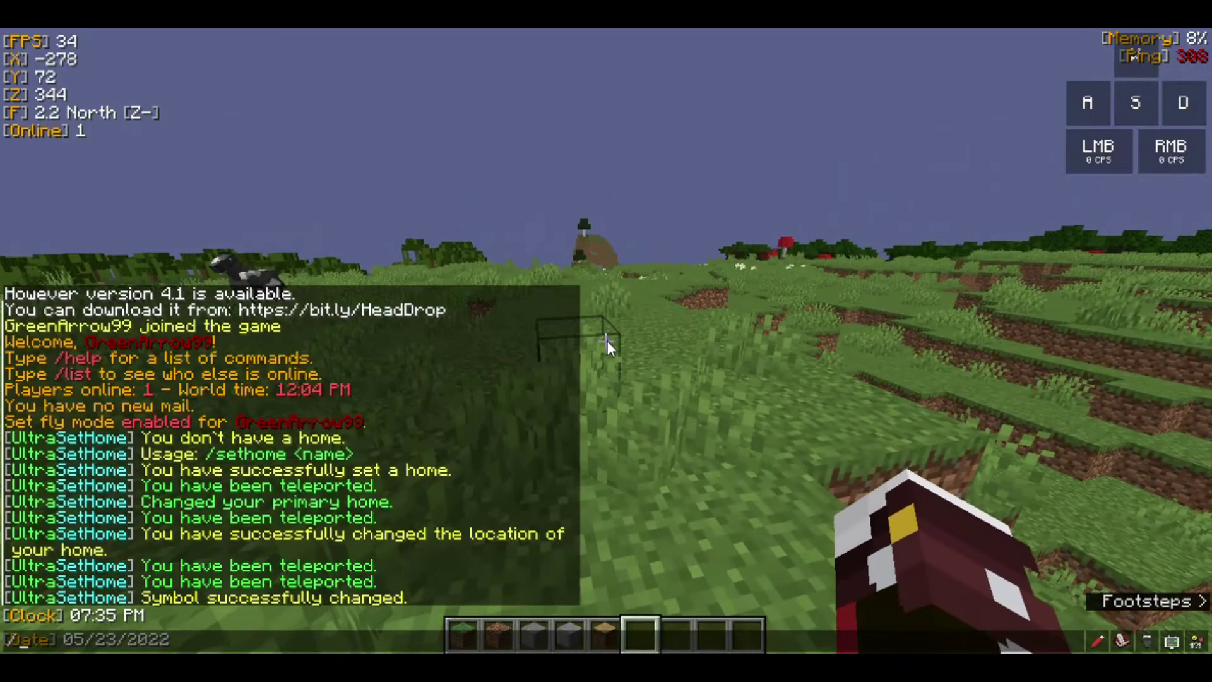
text(homes )
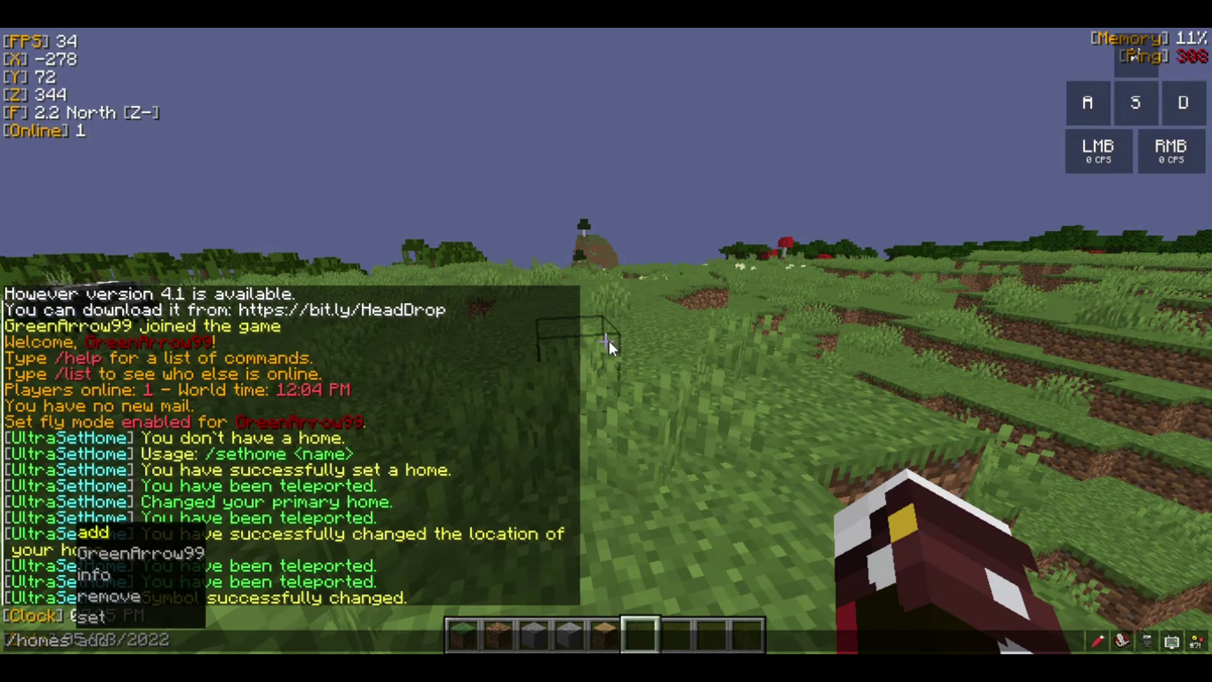
text(remove)
key(Tab)
text(9)
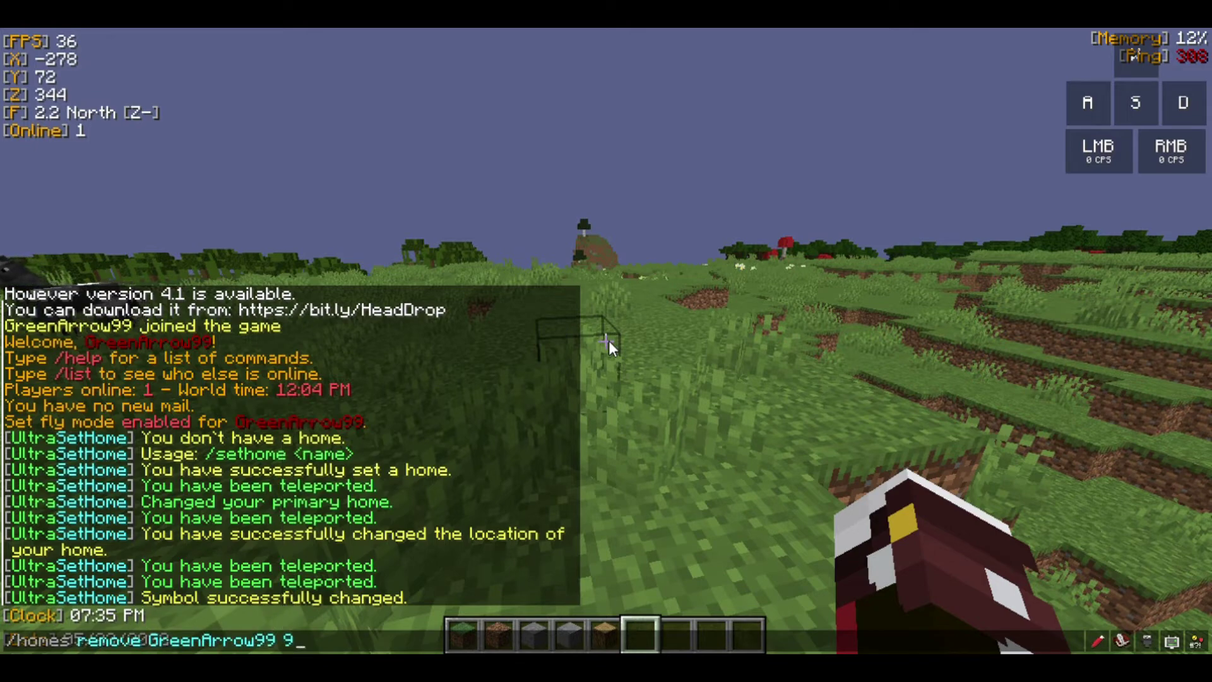
key(Return)
key(w)
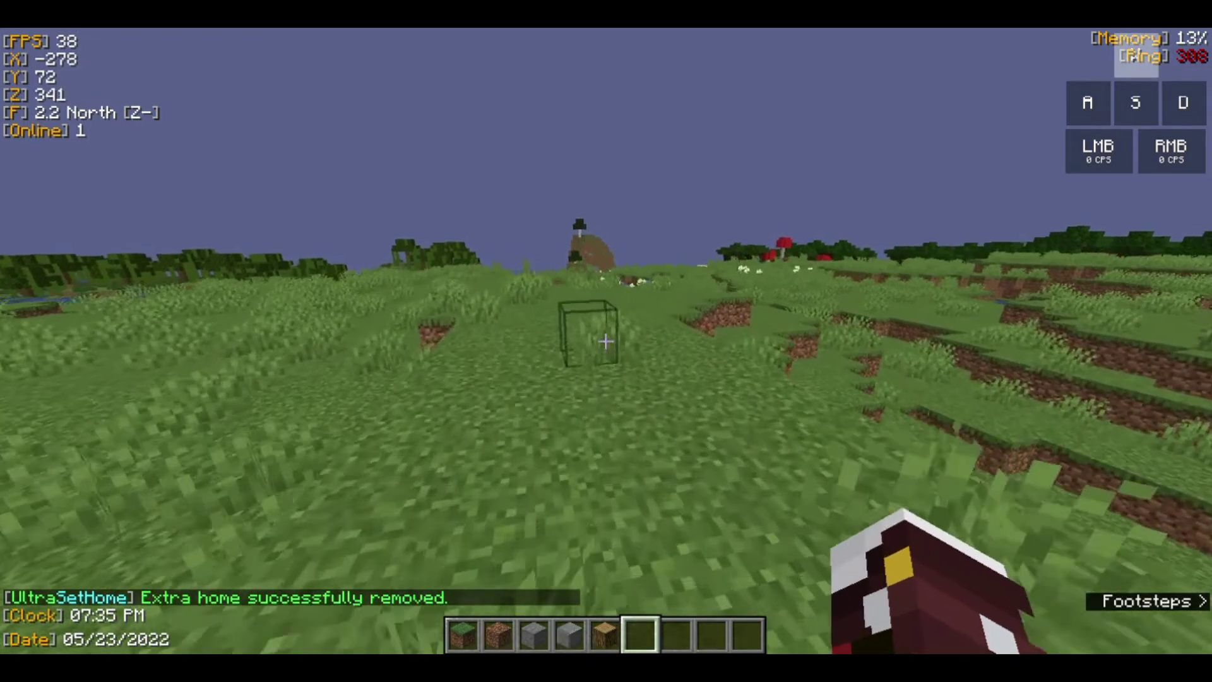
Open the homes overview with /homes to check the remaining homes, and close it.
text(/homes)
key(Return)
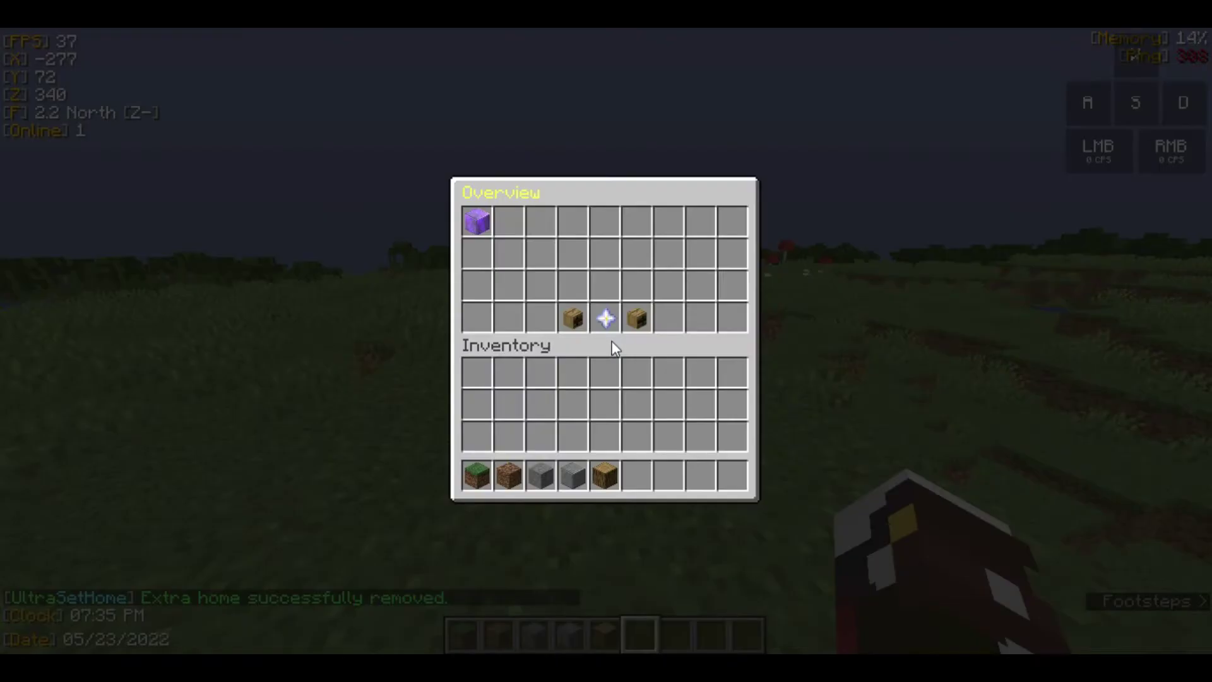
key(Escape)
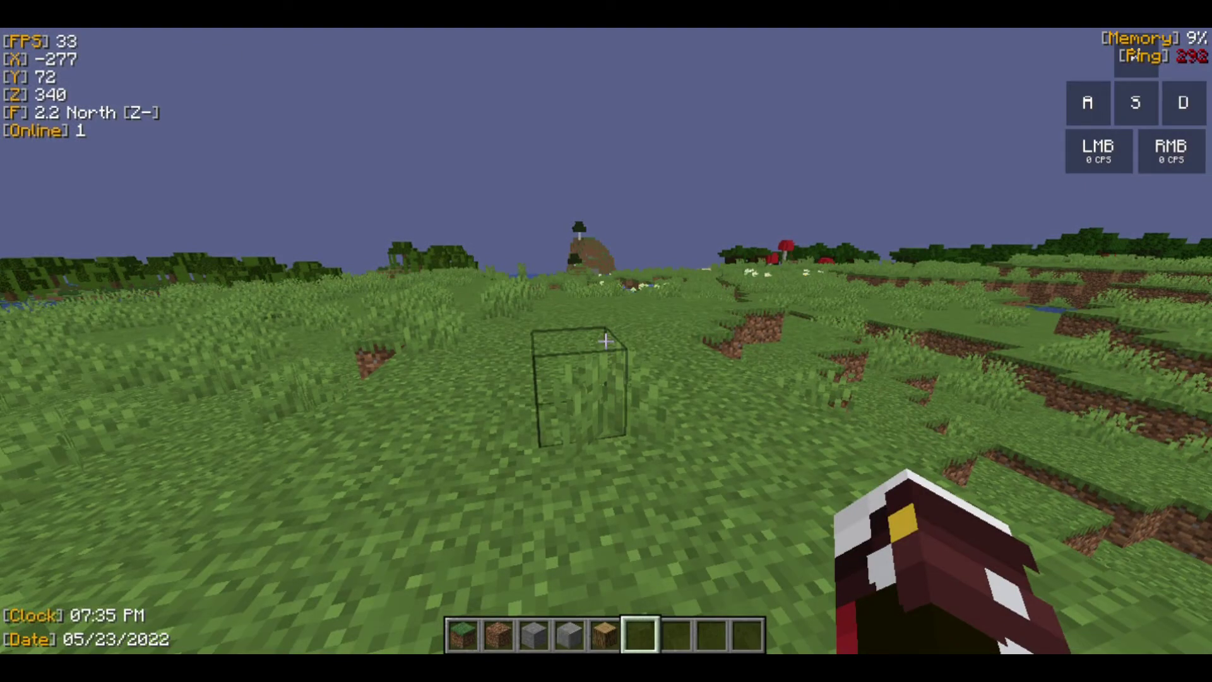
List the UltraSetHome commands in the chat help and delete the home "first" with the /removehome command.
key(slash)
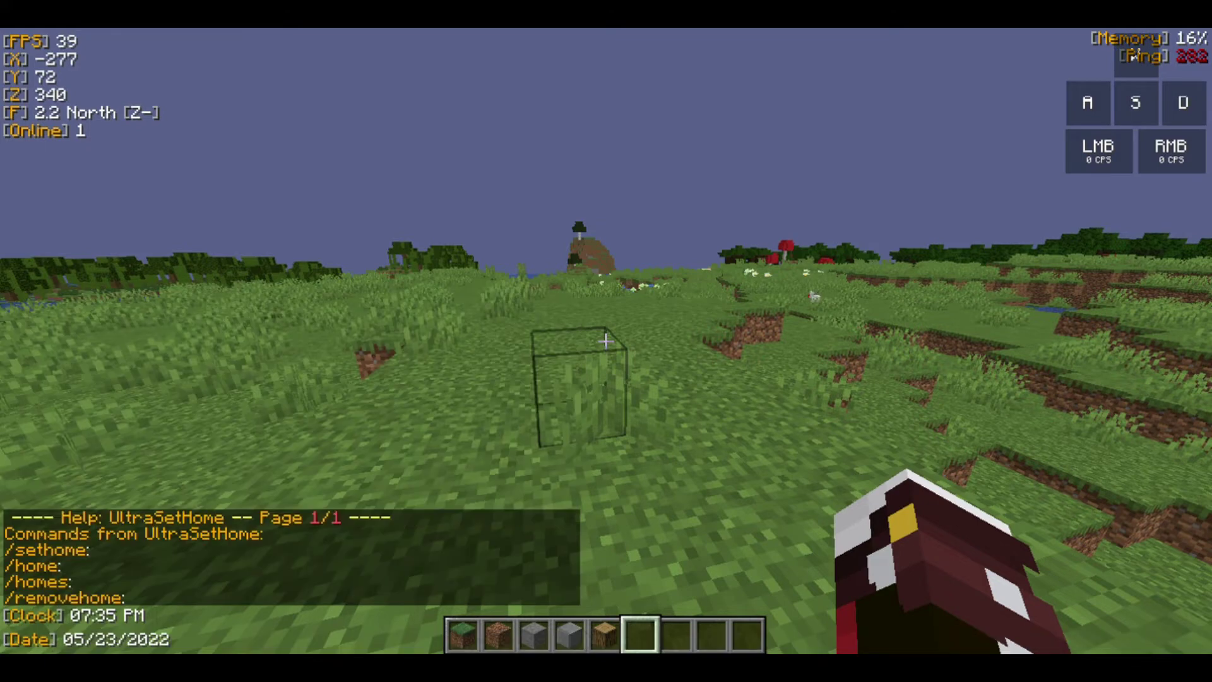
key(slash)
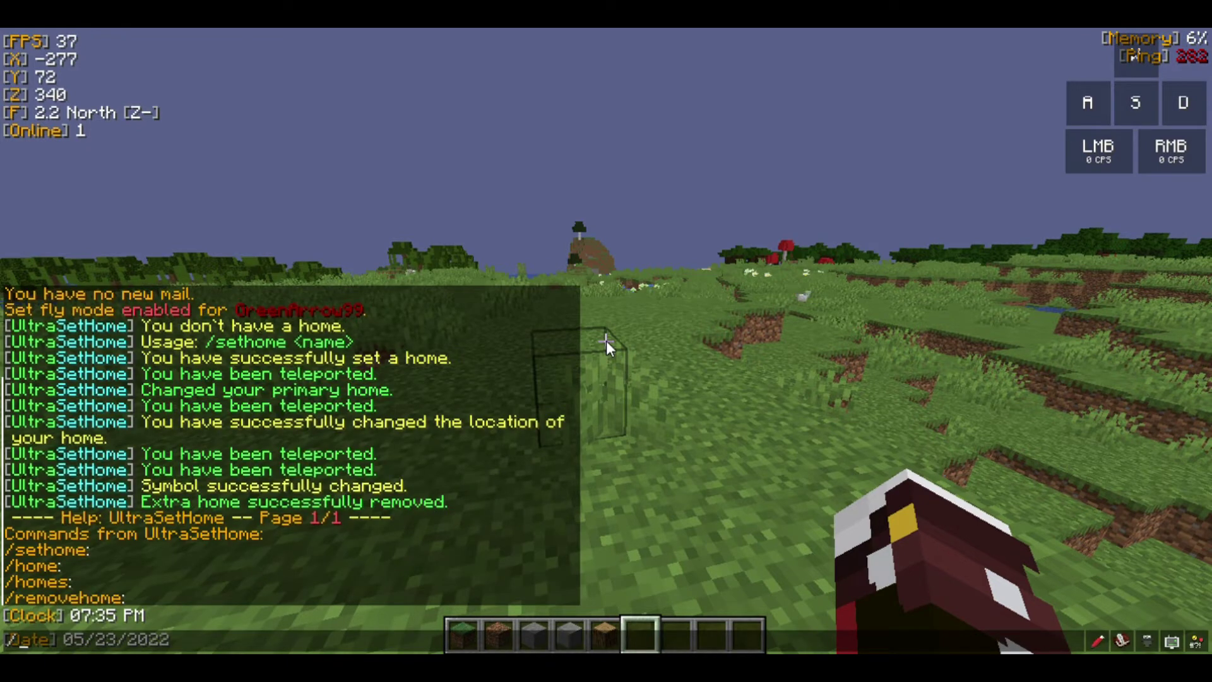
text(removehome first)
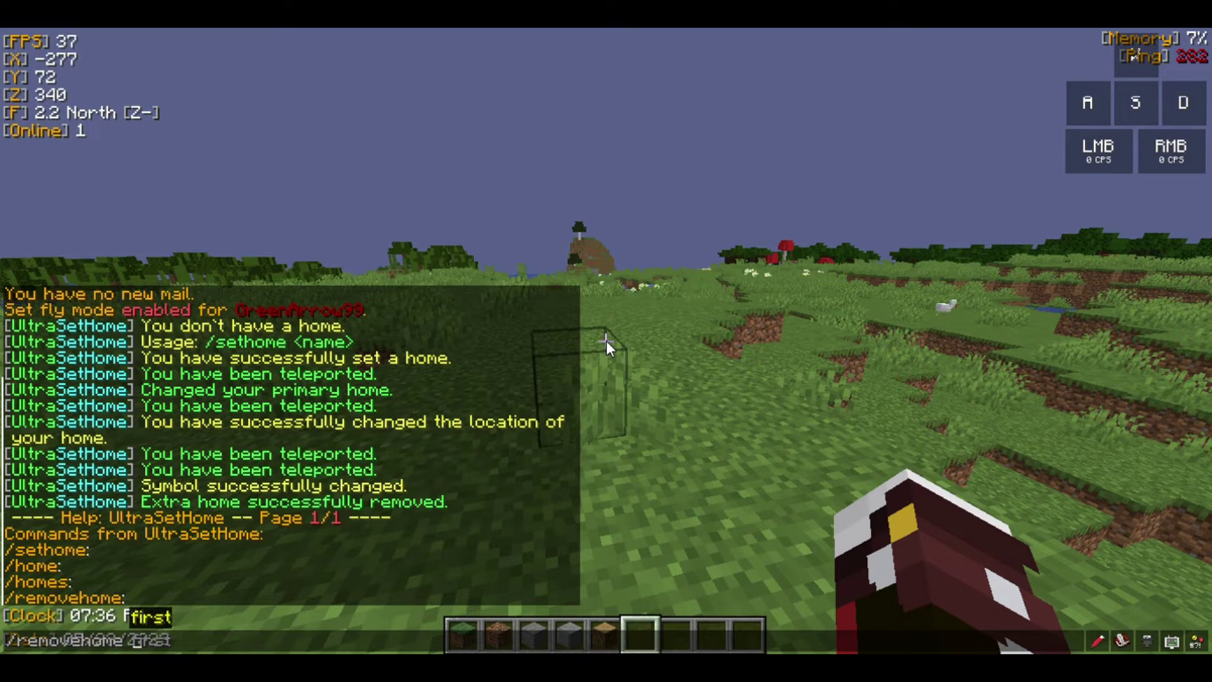
key(Escape)
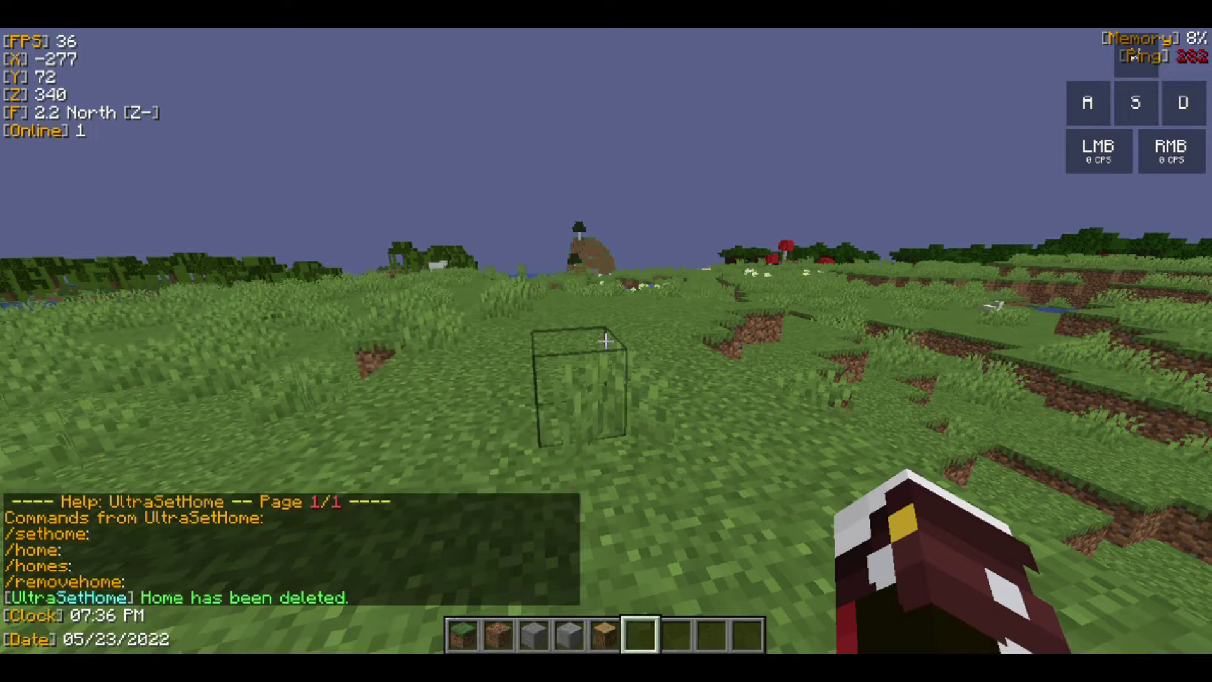
Walk north and check for remaining homes with the /homes command.
key(w)
key(slash)
text(homes)
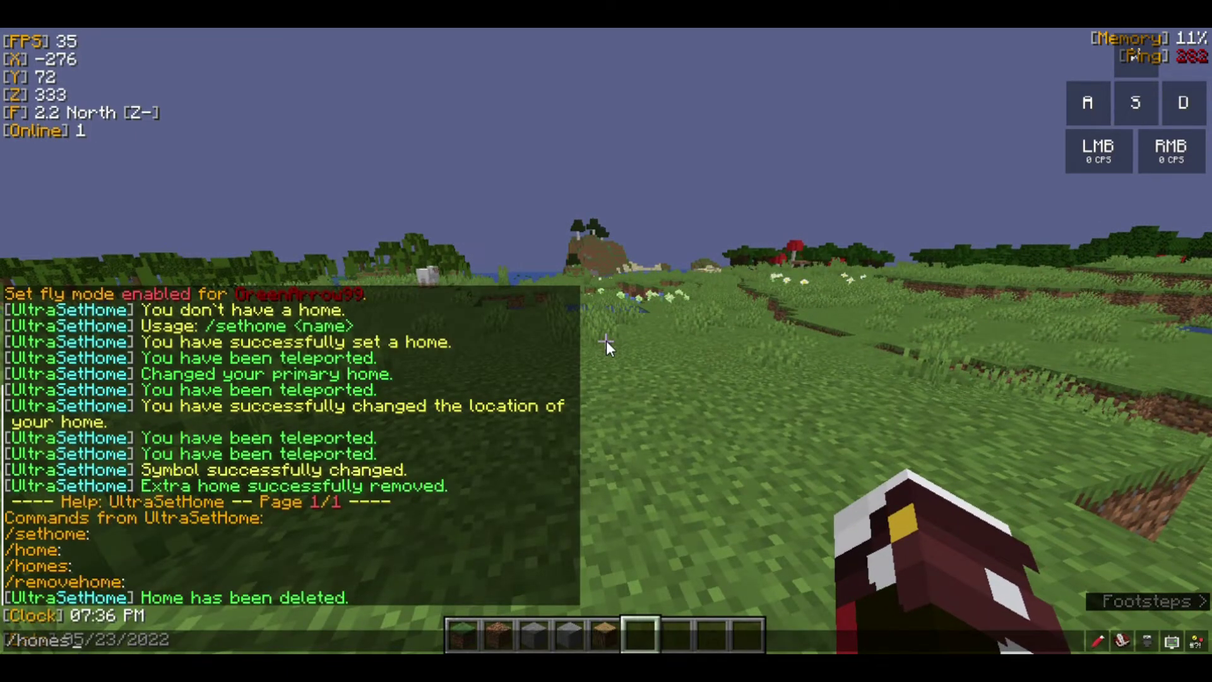
key(Return)
key(w)
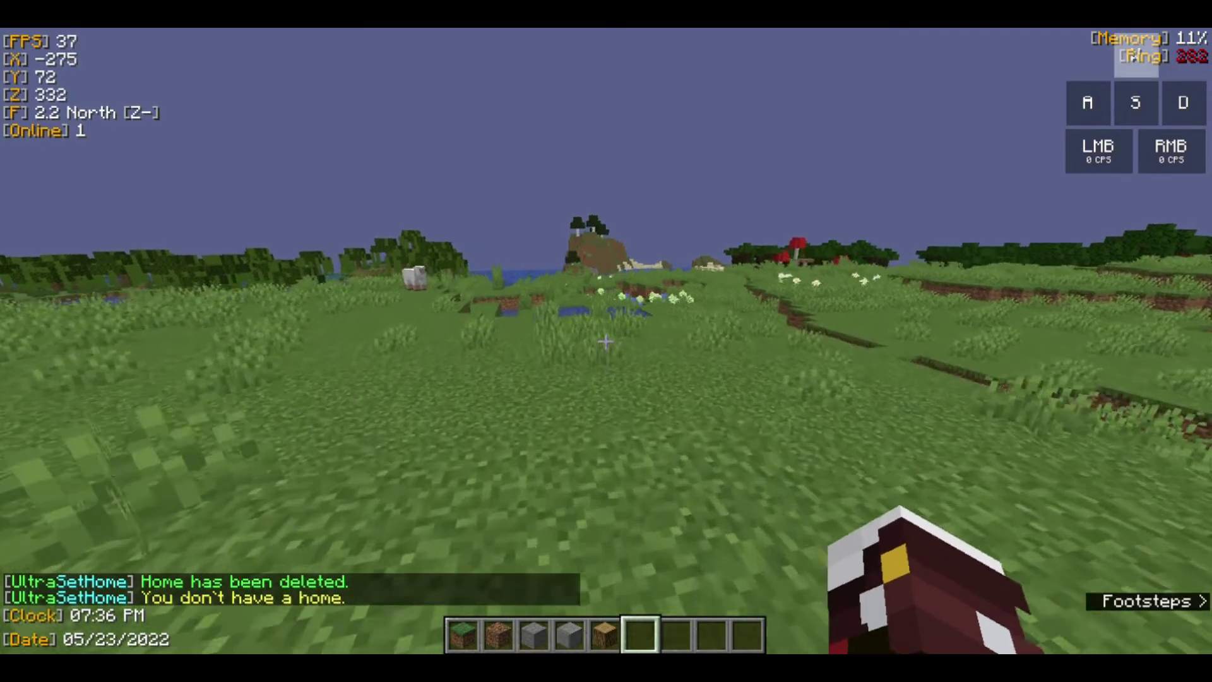
click(606, 341)
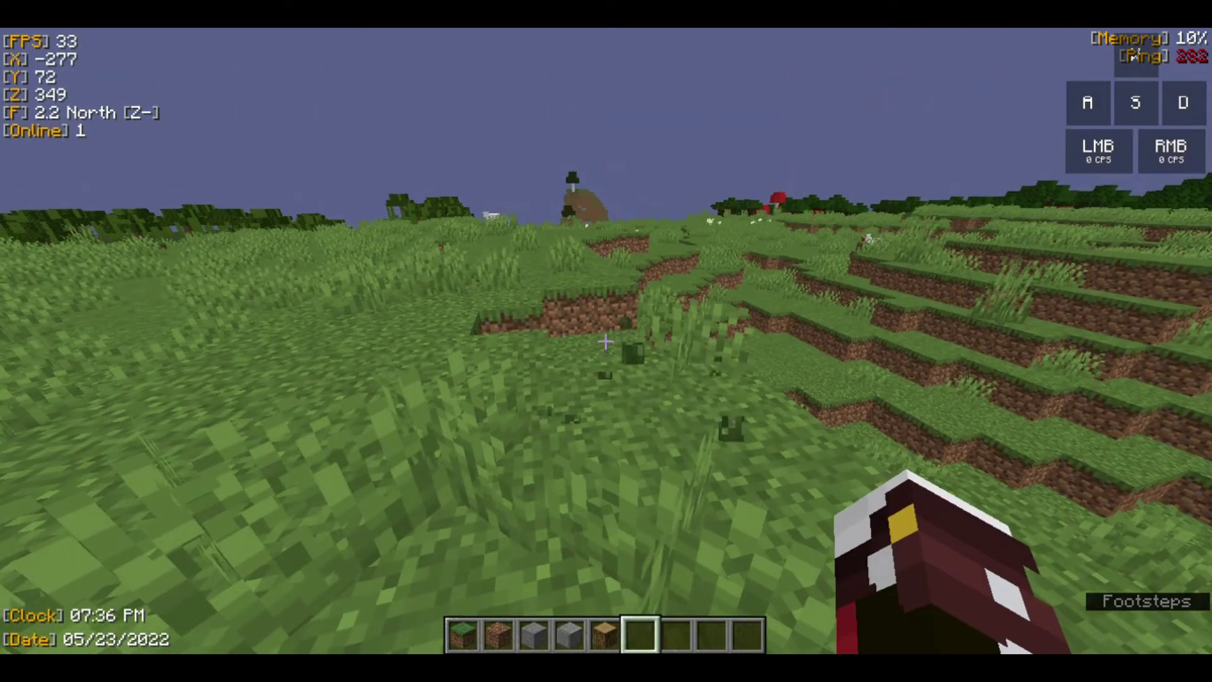
key(w)
key(d)
key(w)
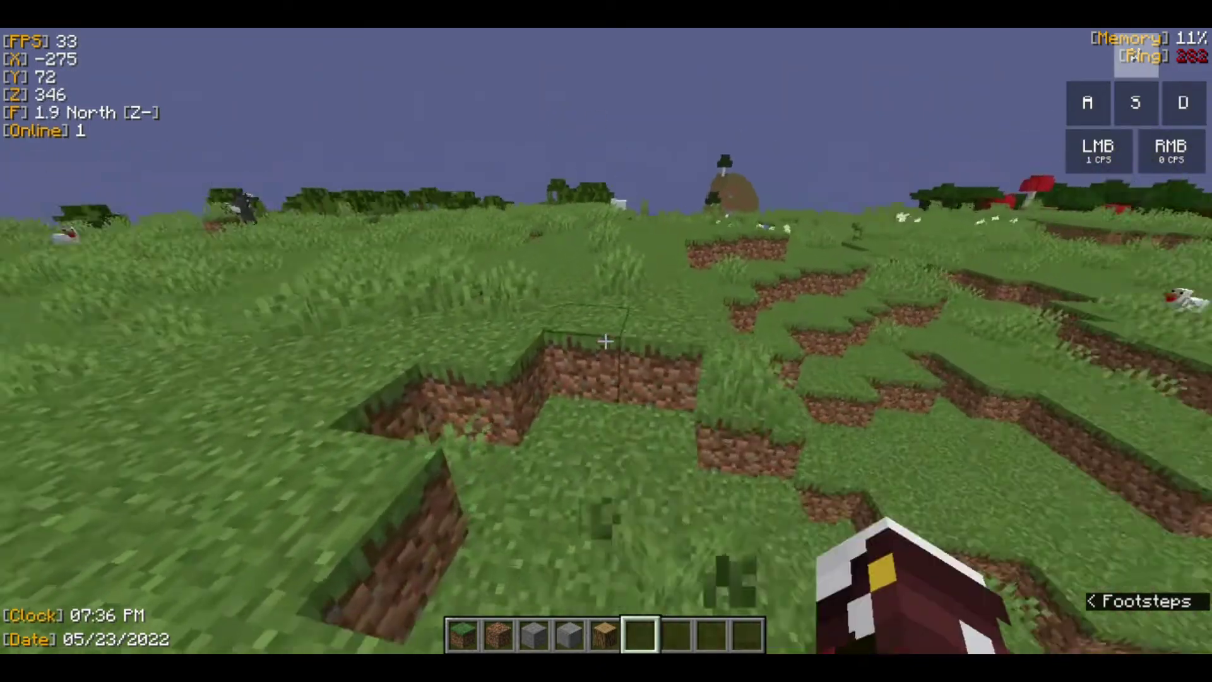
key(w)
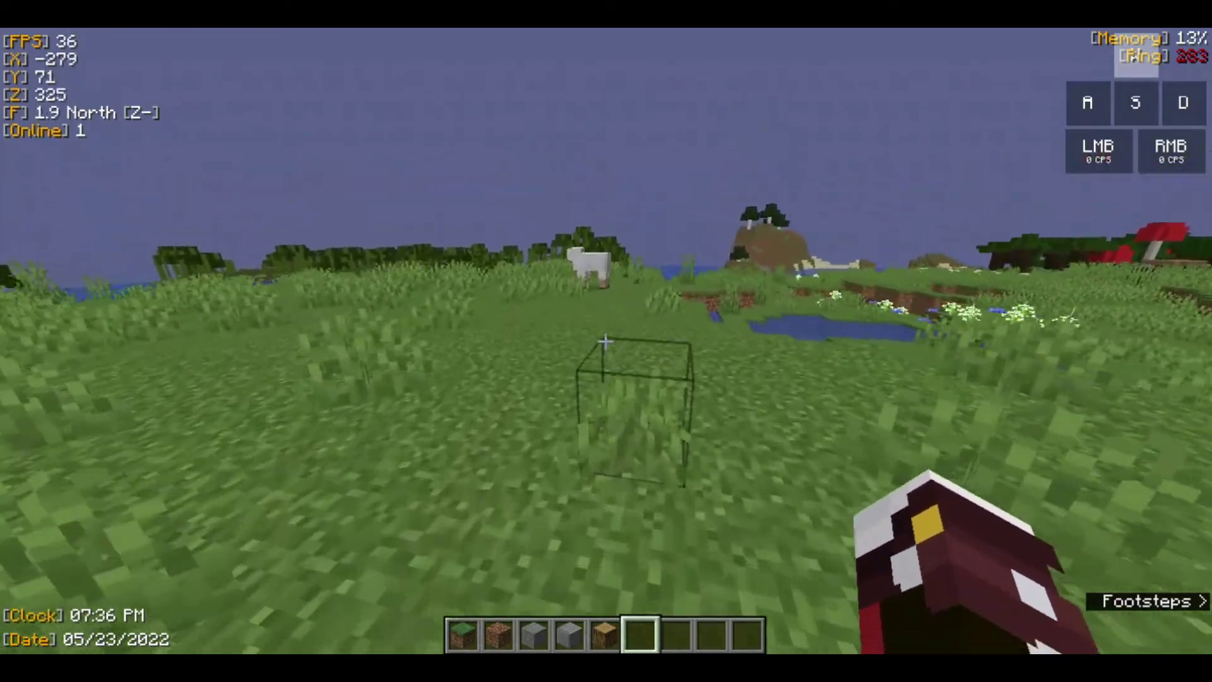
key(w)
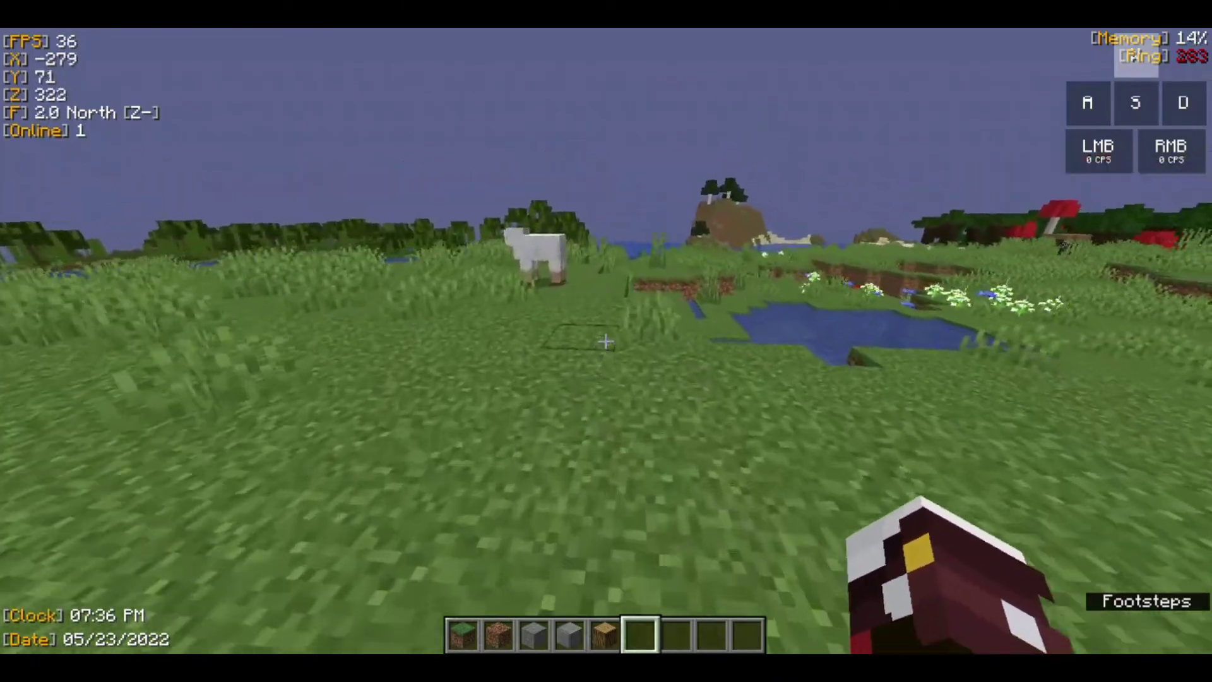
key(w)
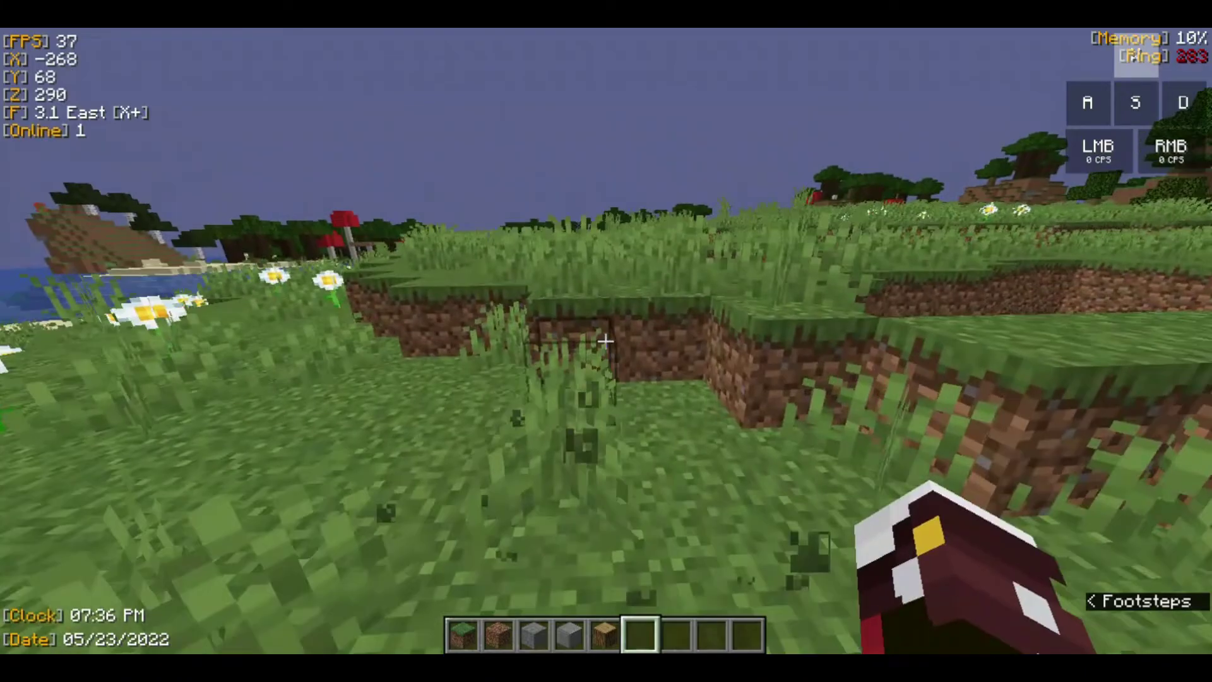
click(607, 341)
key(w)
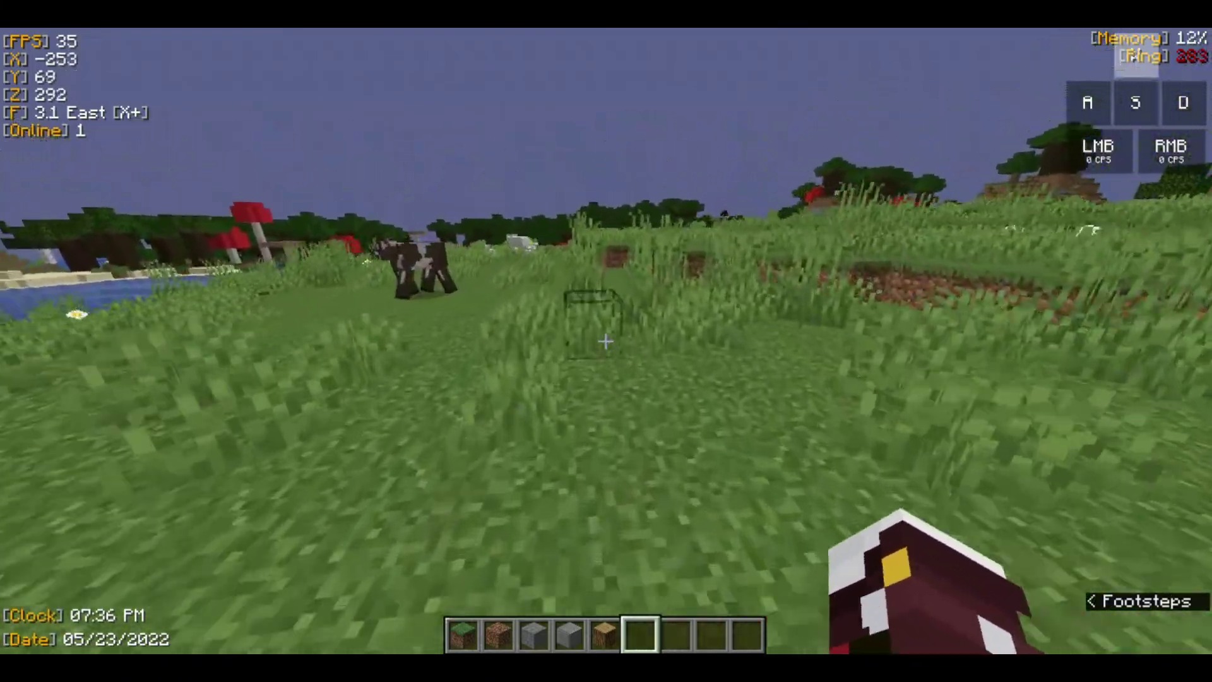
key(w)
click(606, 341)
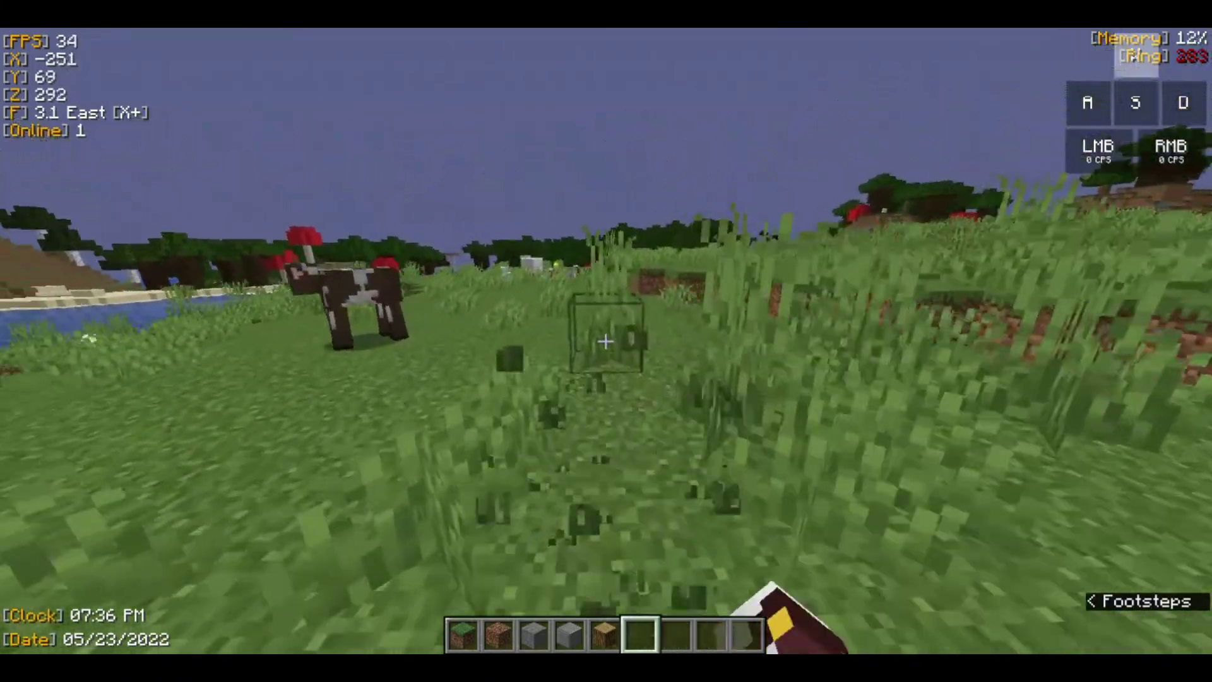
key(d)
click(606, 341)
click(606, 342)
key(w)
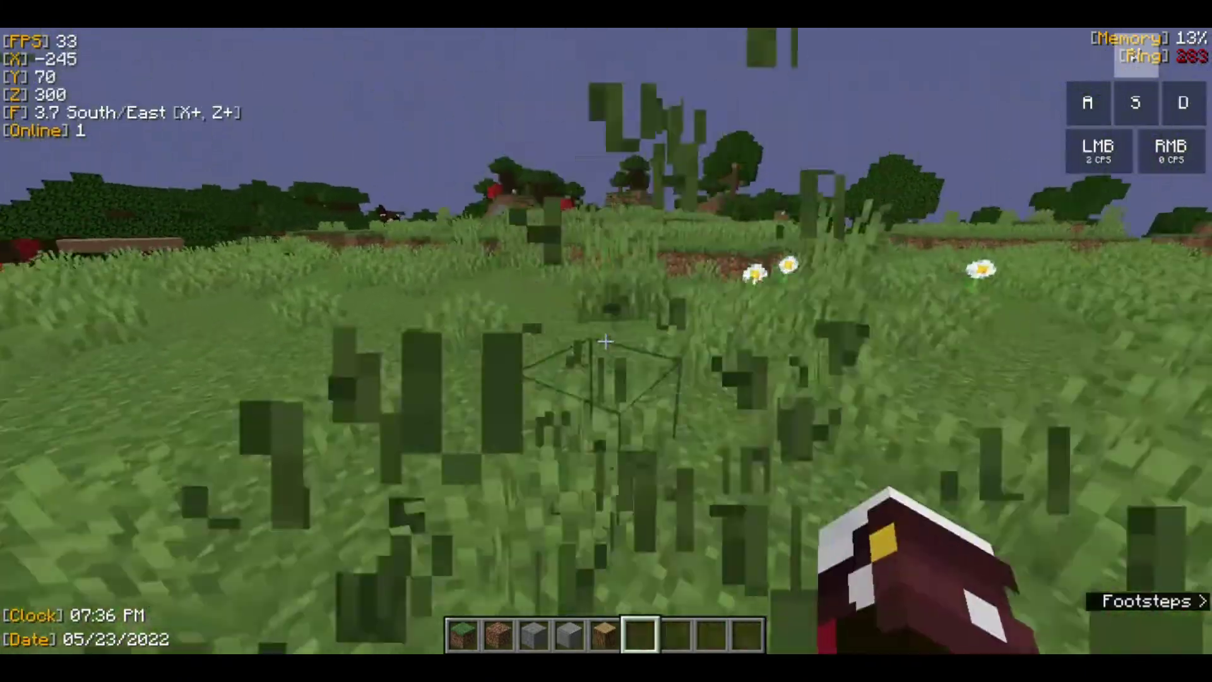
click(605, 342)
key(w)
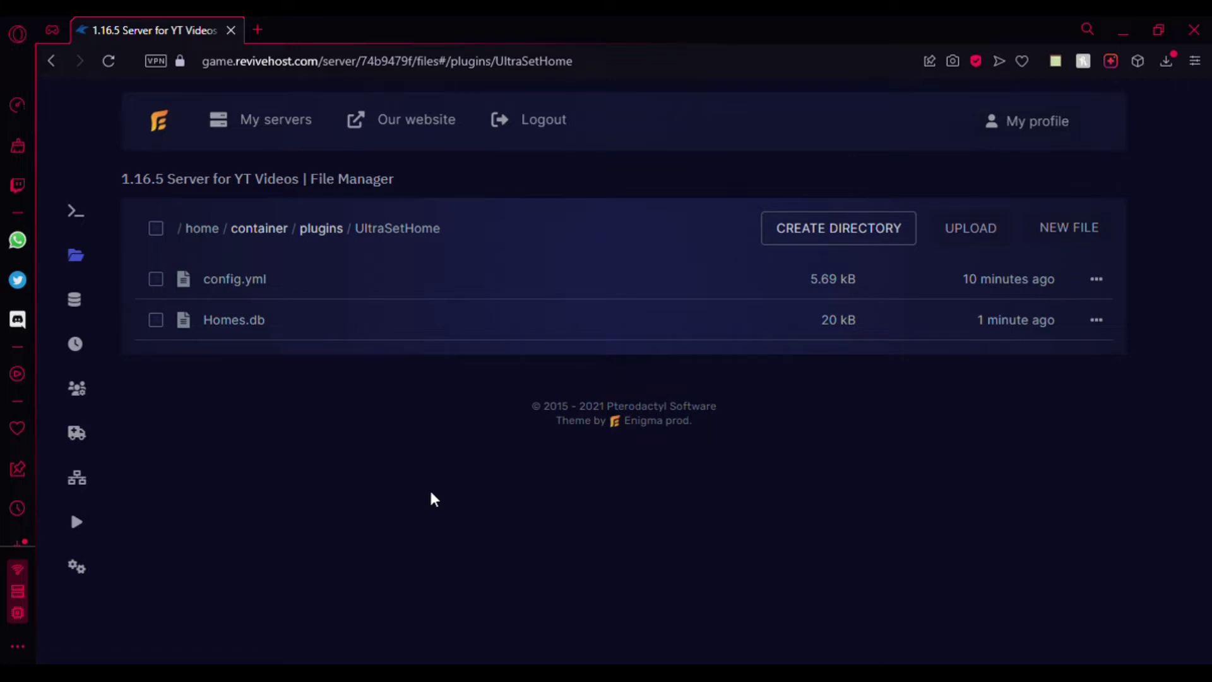
Open config.yml in the UltraSetHome plugin folder and go through the introductory comments and the automatic_config_updater note.
click(367, 293)
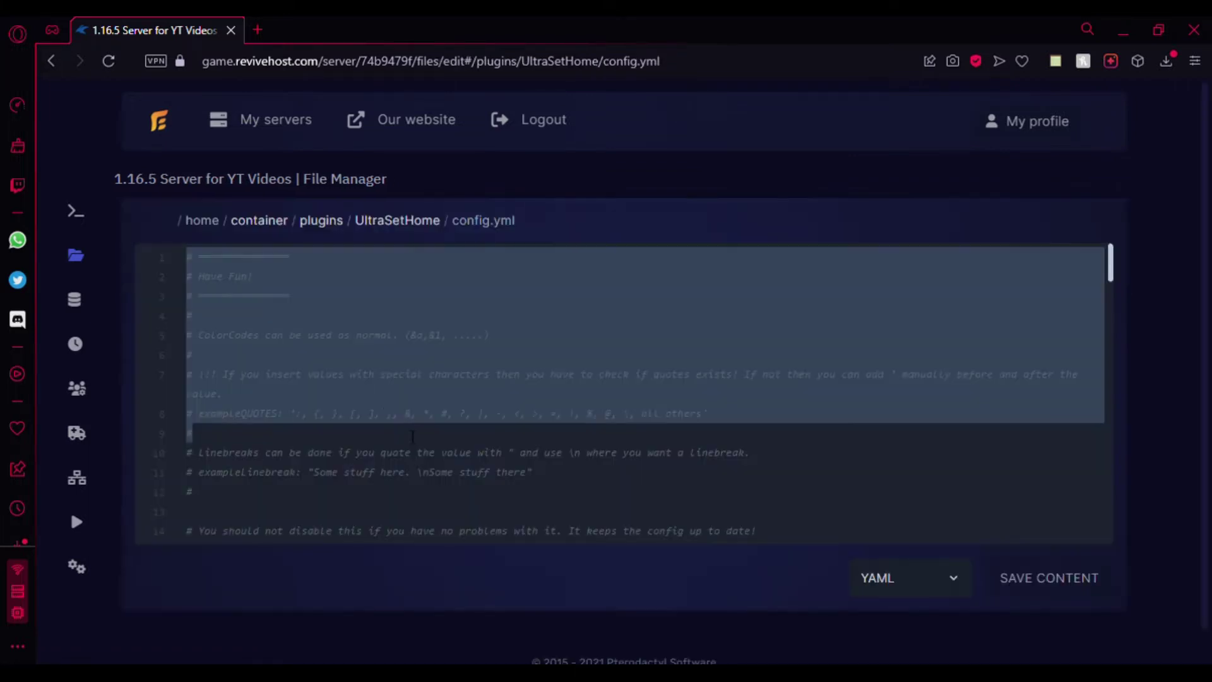
drag(188, 256, 192, 434)
key(shift+Down)
key(shift+Down)
key(shift+Down)
scroll(567, 467, down, 3)
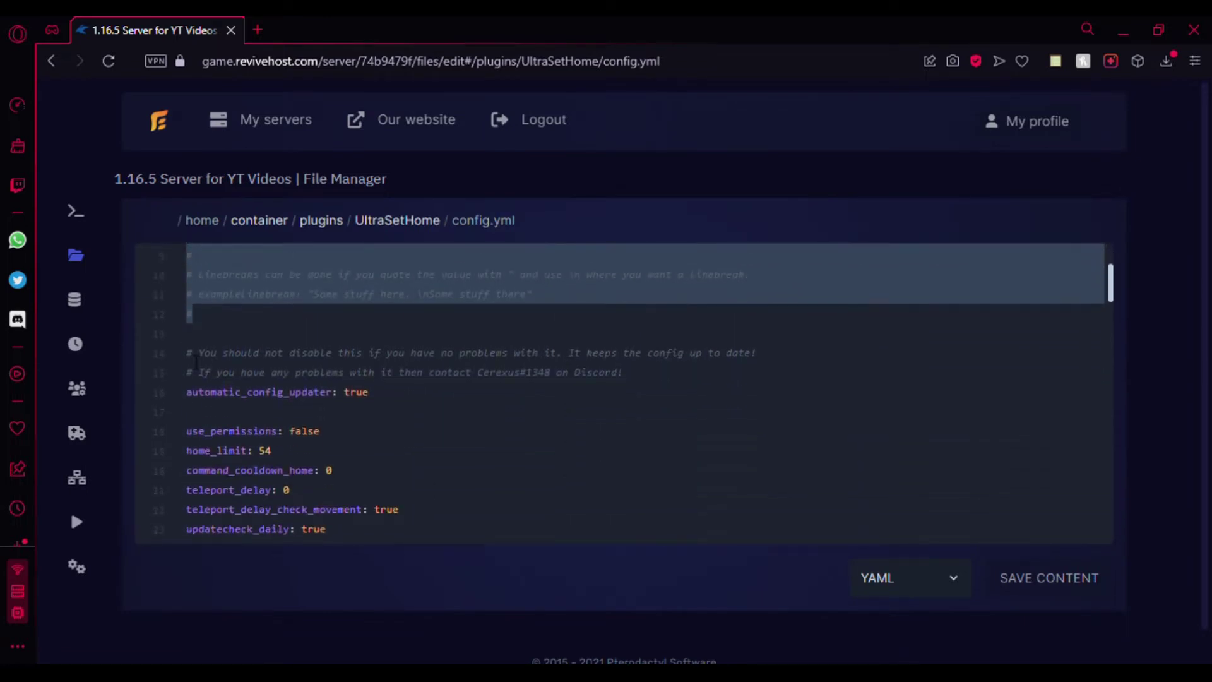
drag(188, 352, 680, 379)
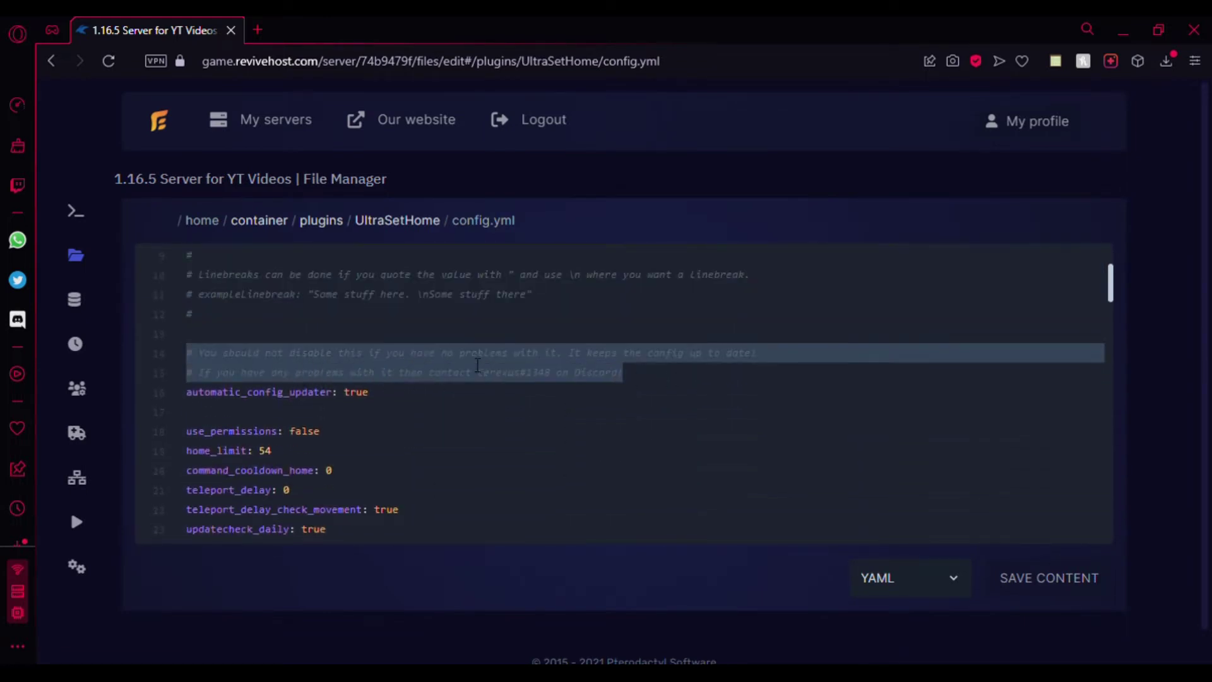
click(475, 356)
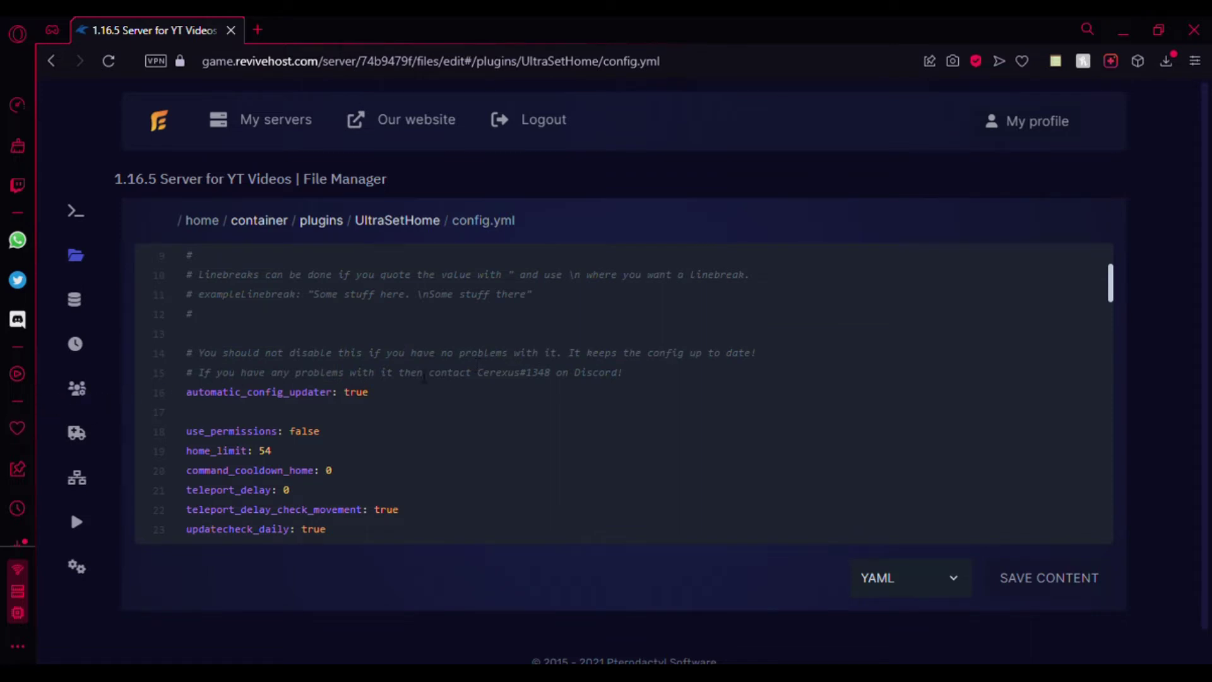
drag(478, 375, 551, 377)
click(224, 395)
Set use_permissions to true and home_limit to 60 in config.yml.
click(338, 437)
key(BackSpace)
key(BackSpace)
key(BackSpace)
key(BackSpace)
key(BackSpace)
text(true)
click(279, 458)
key(BackSpace)
key(BackSpace)
text(60)
Set command_cooldown_home to 5 and teleport_delay to 3.
key(BackSpace)
text(5)
click(369, 485)
text(3)
Review the remaining general options, from teleport_delay_check_movement to deactivate_homes_over_limit, and the Database section.
scroll(382, 518, down, 3)
drag(428, 333, 431, 437)
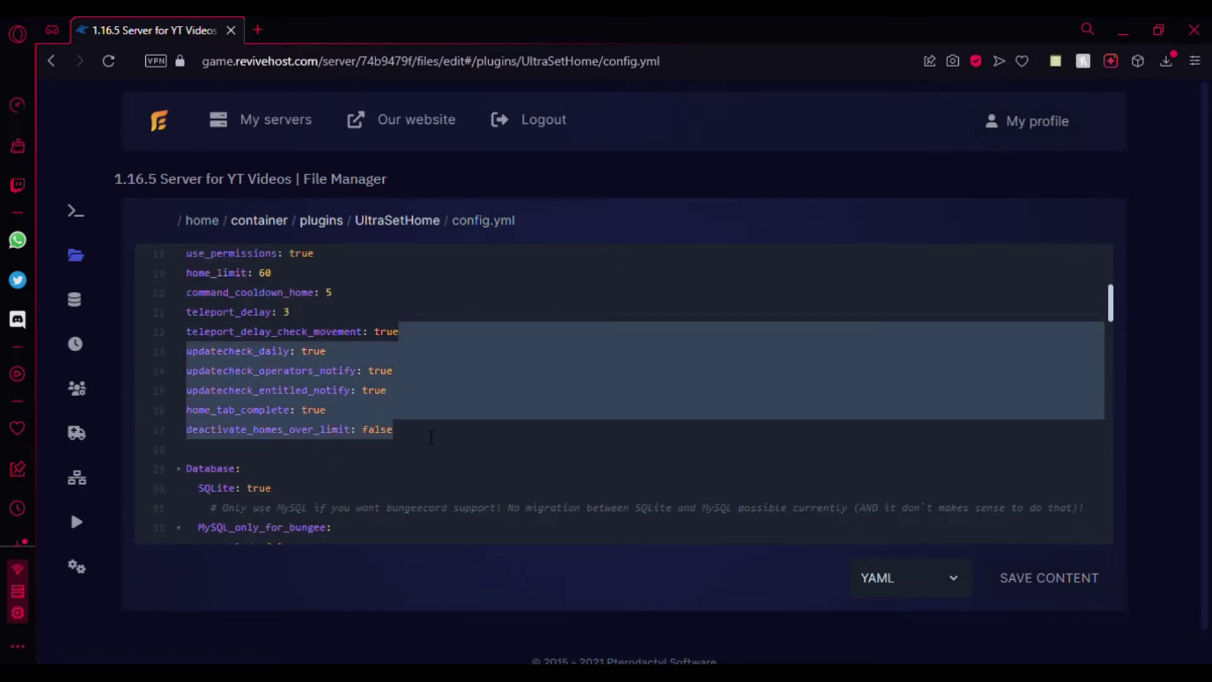
click(438, 429)
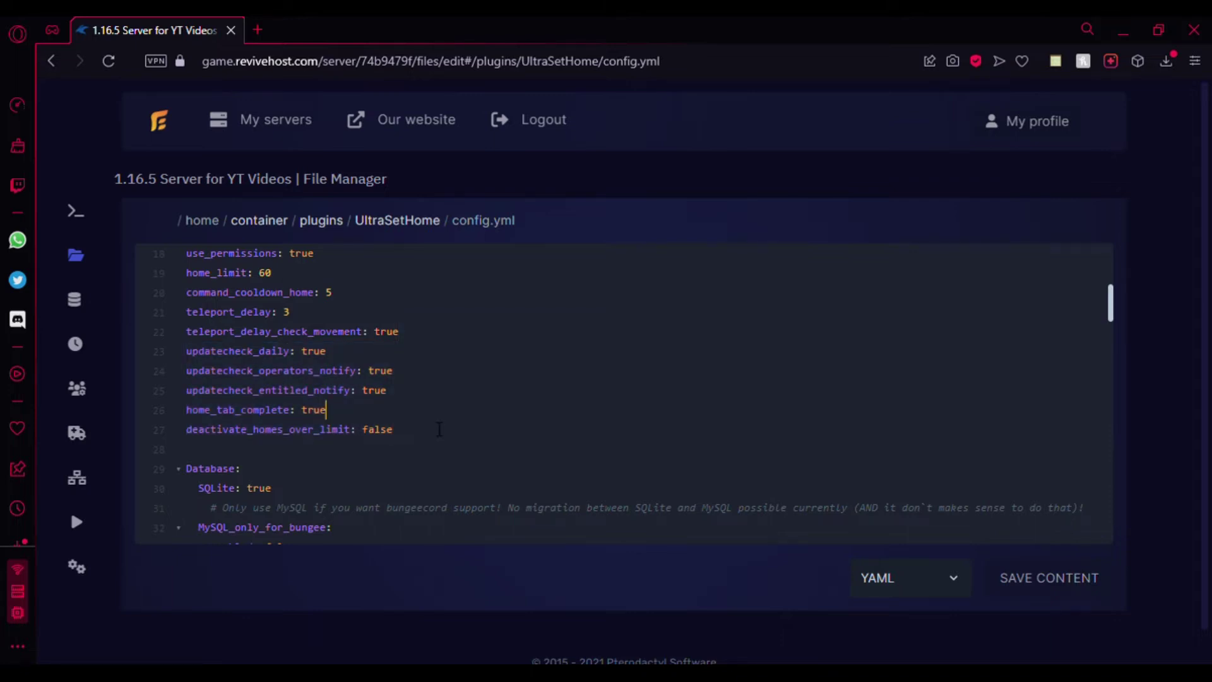
scroll(439, 430, down, 3)
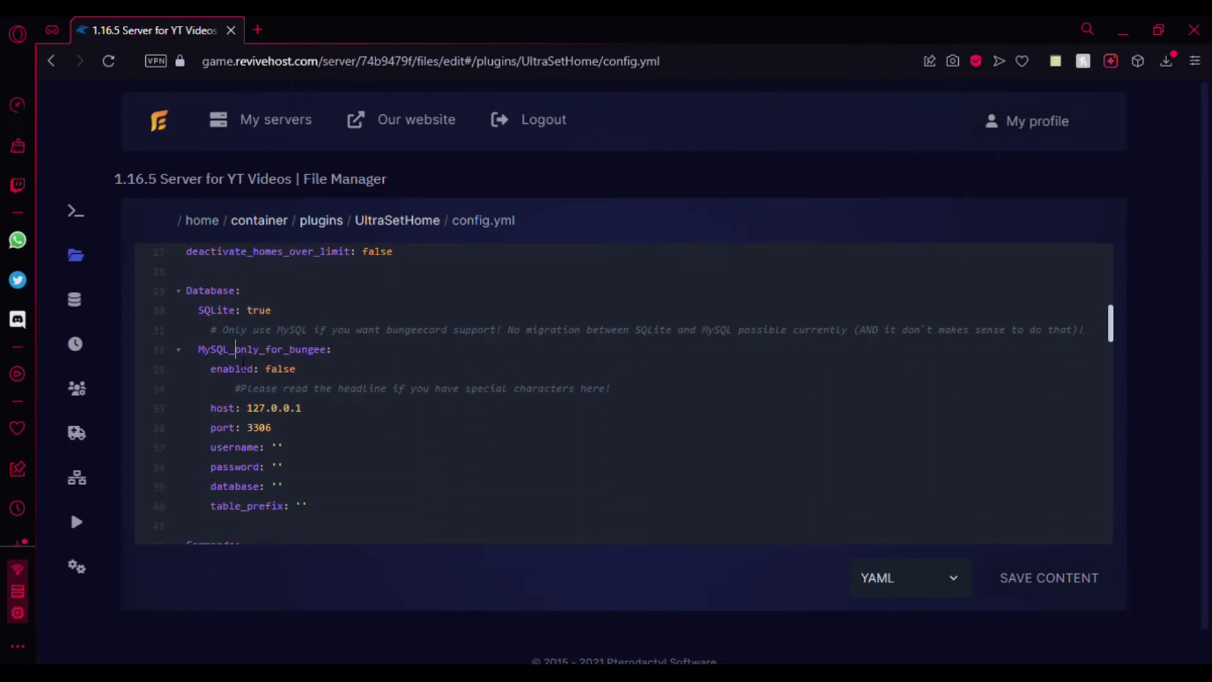
scroll(284, 379, down, 3)
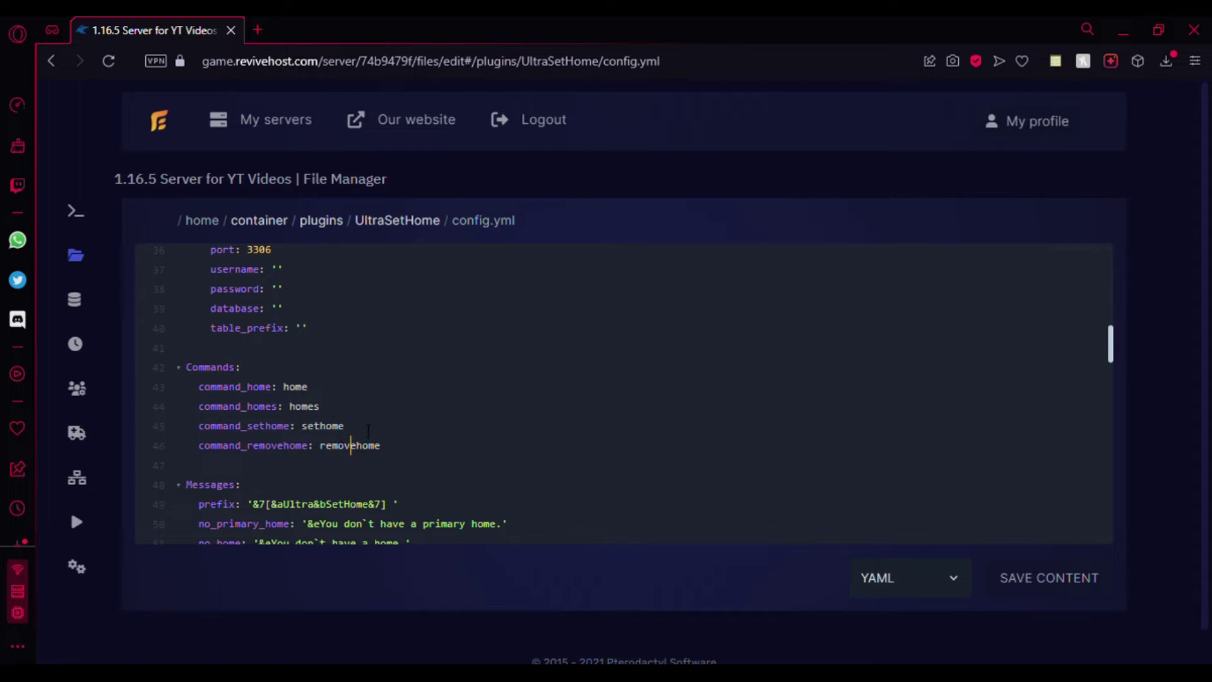
Rename the commands in the Commands section to ihome, ihomes, isethome and iremovehome.
click(335, 401)
click(323, 430)
key(BackSpace)
key(BackSpace)
key(BackSpace)
text(iset)
click(322, 446)
text(i)
click(290, 407)
text(ii)
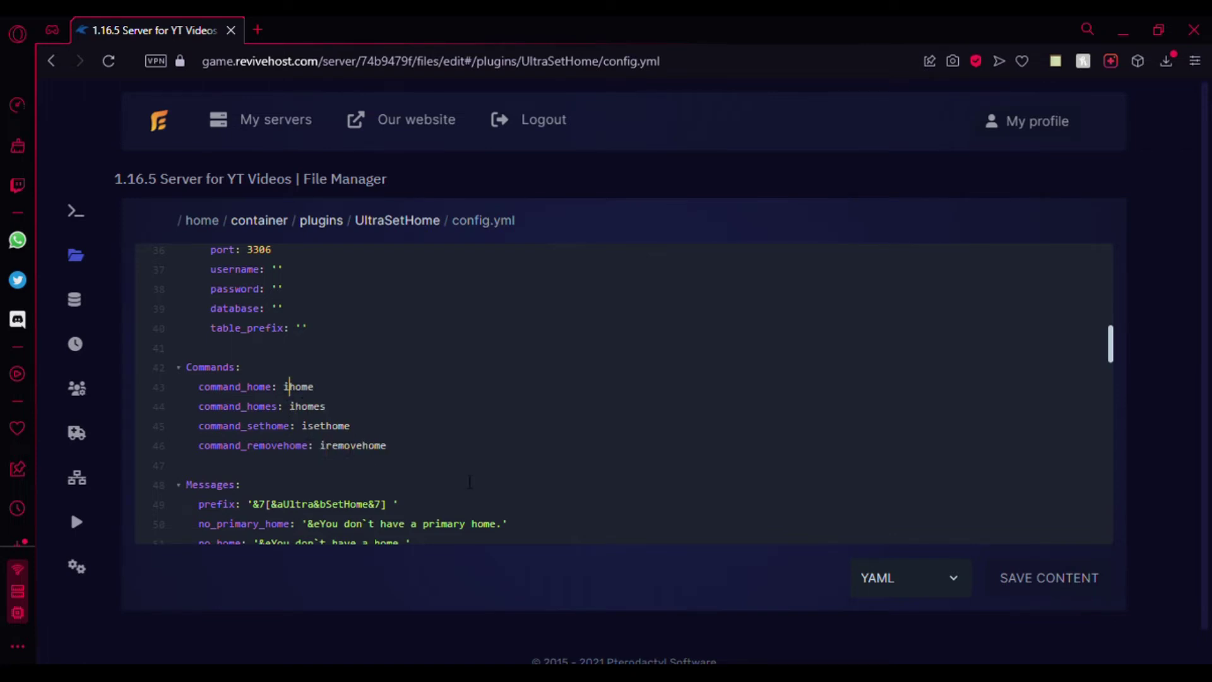
Shorten the message prefix in the Messages section to '&7[&aHome&7] '.
scroll(442, 467, down, 3)
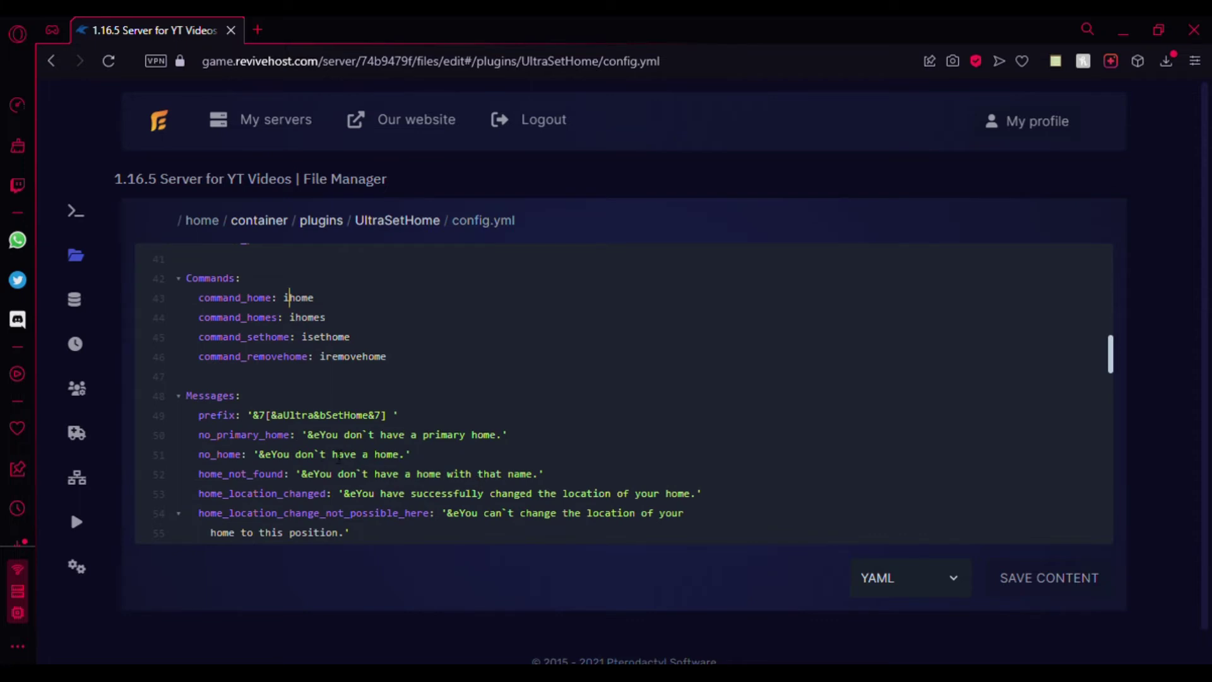
drag(269, 417, 382, 416)
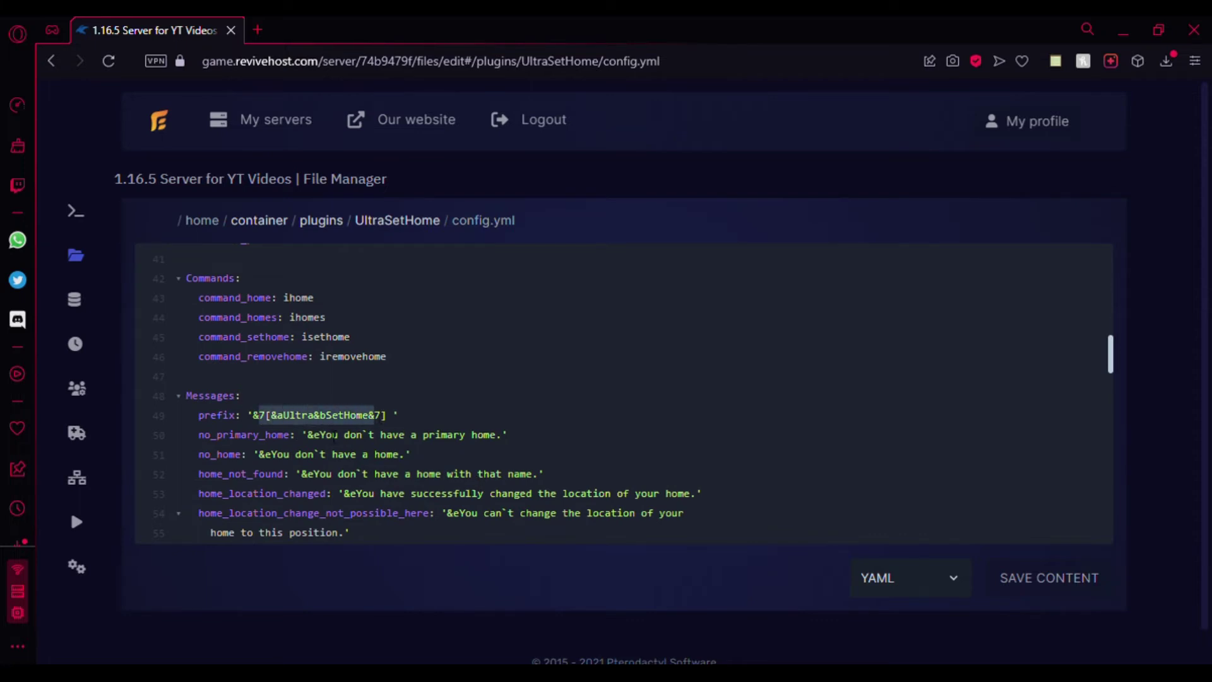
key(Right)
key(Right)
key(Right)
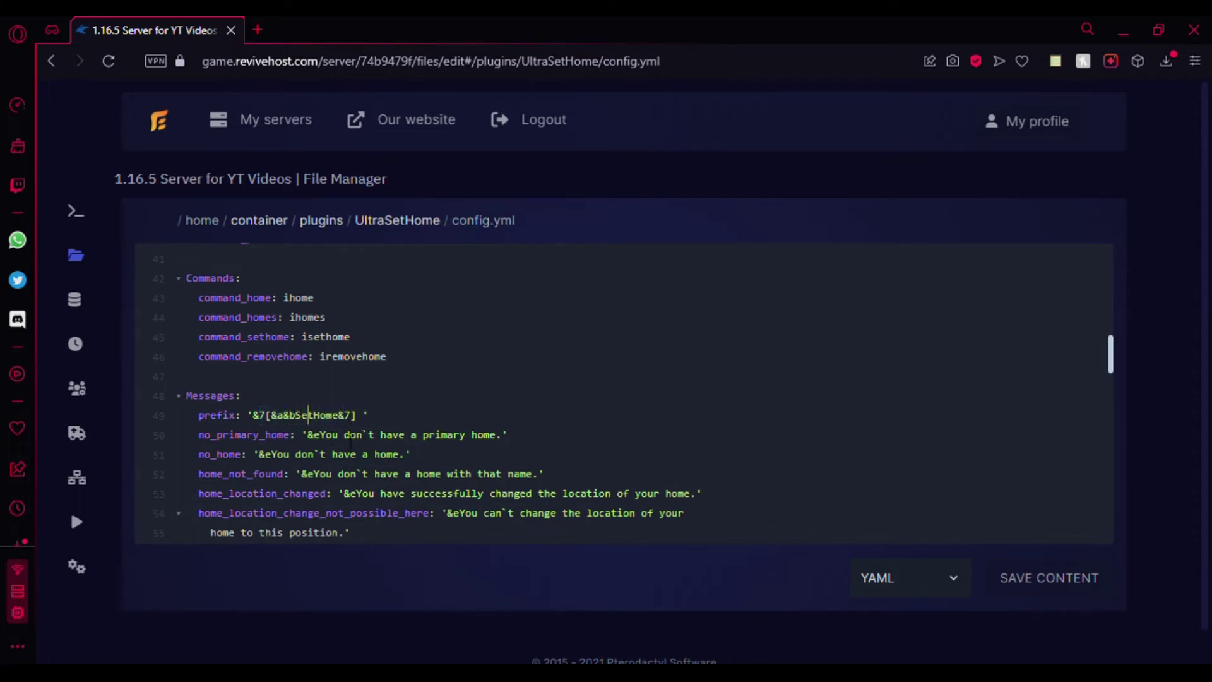
key(Delete)
key(BackSpace)
key(BackSpace)
key(BackSpace)
key(BackSpace)
Review the plugin messages and the GUI texts through to the end of the configuration file.
drag(199, 415, 724, 540)
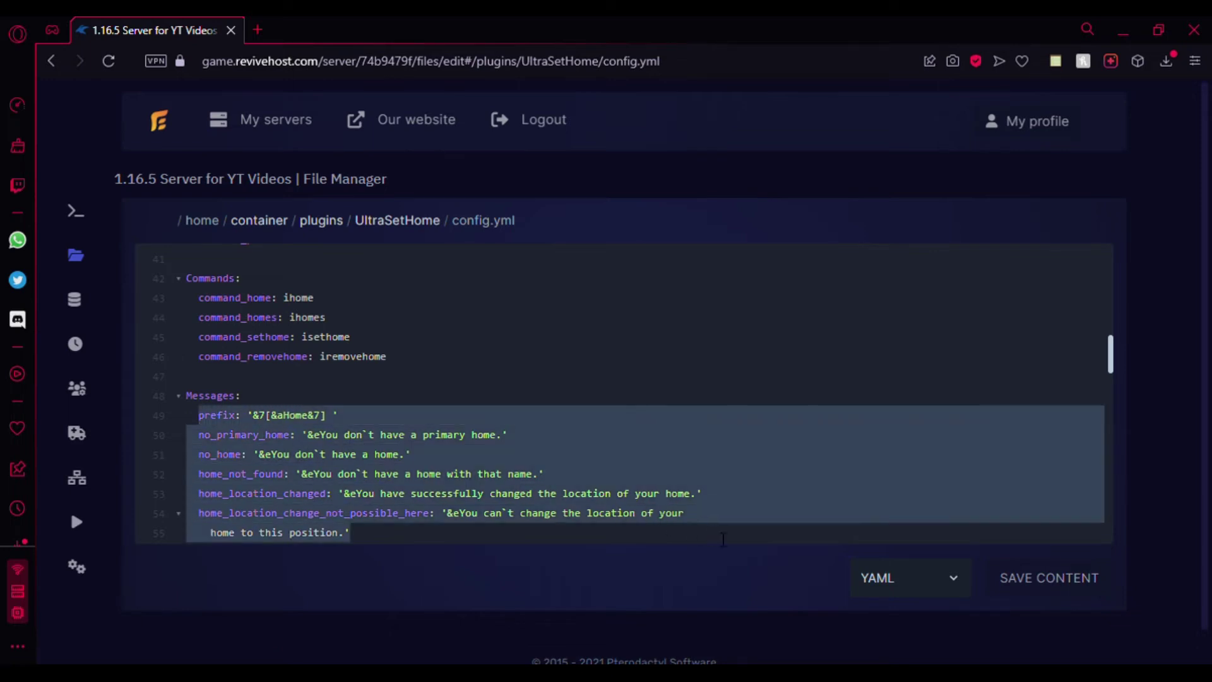
scroll(715, 533, down, 5)
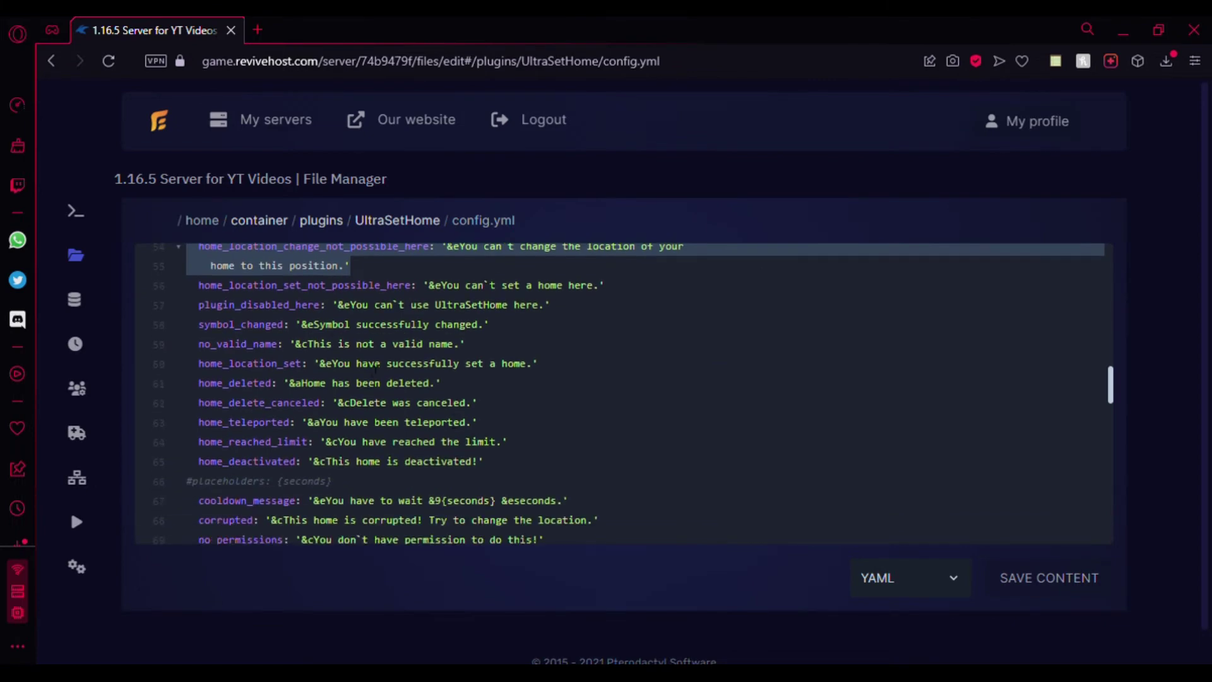
drag(300, 309, 329, 386)
scroll(535, 473, down, 10)
scroll(328, 390, down, 3)
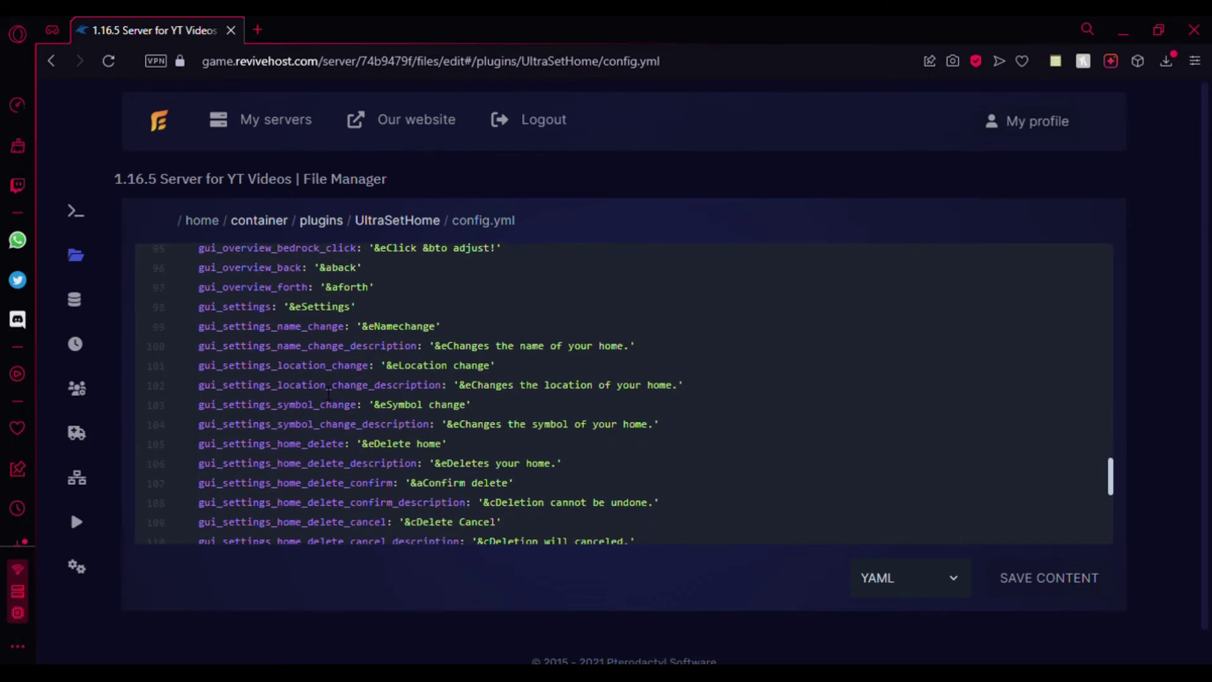
scroll(327, 391, down, 2)
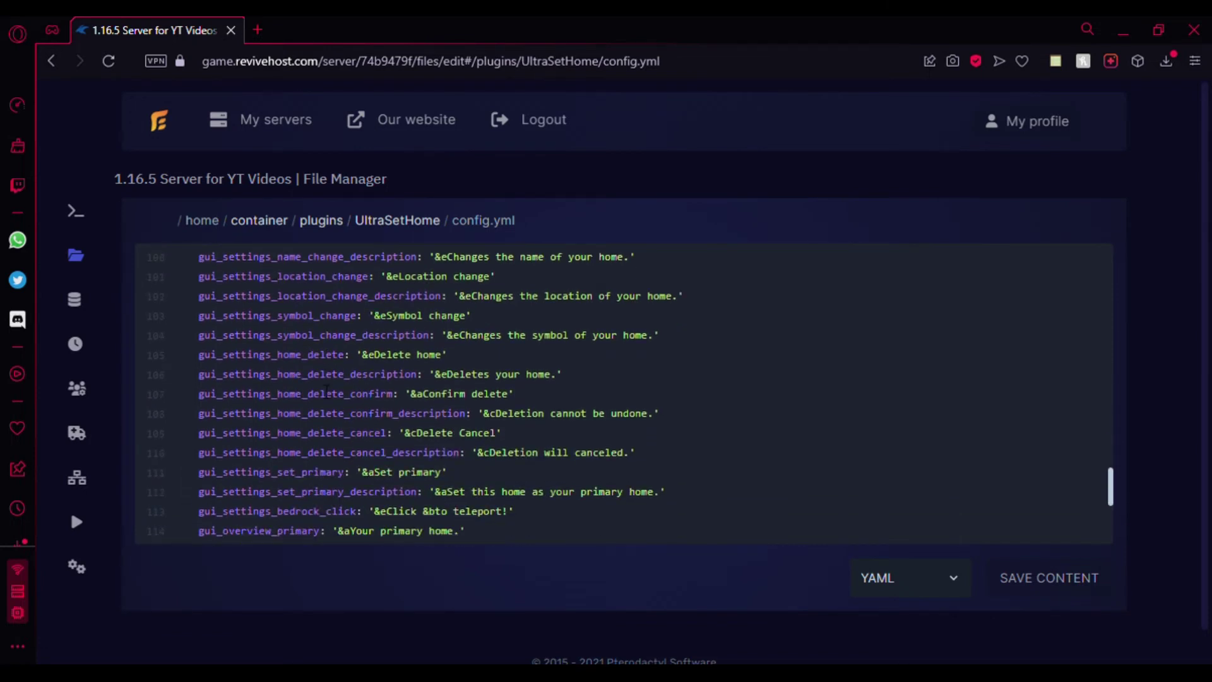
scroll(327, 391, down, 3)
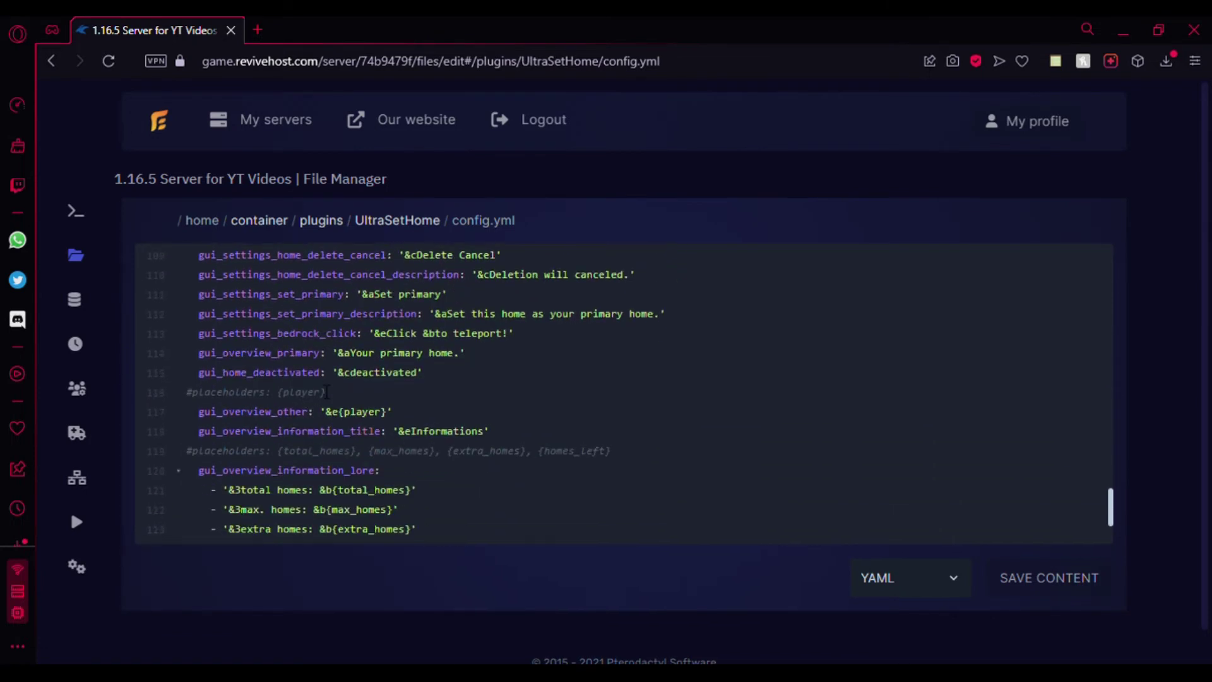
scroll(326, 392, down, 3)
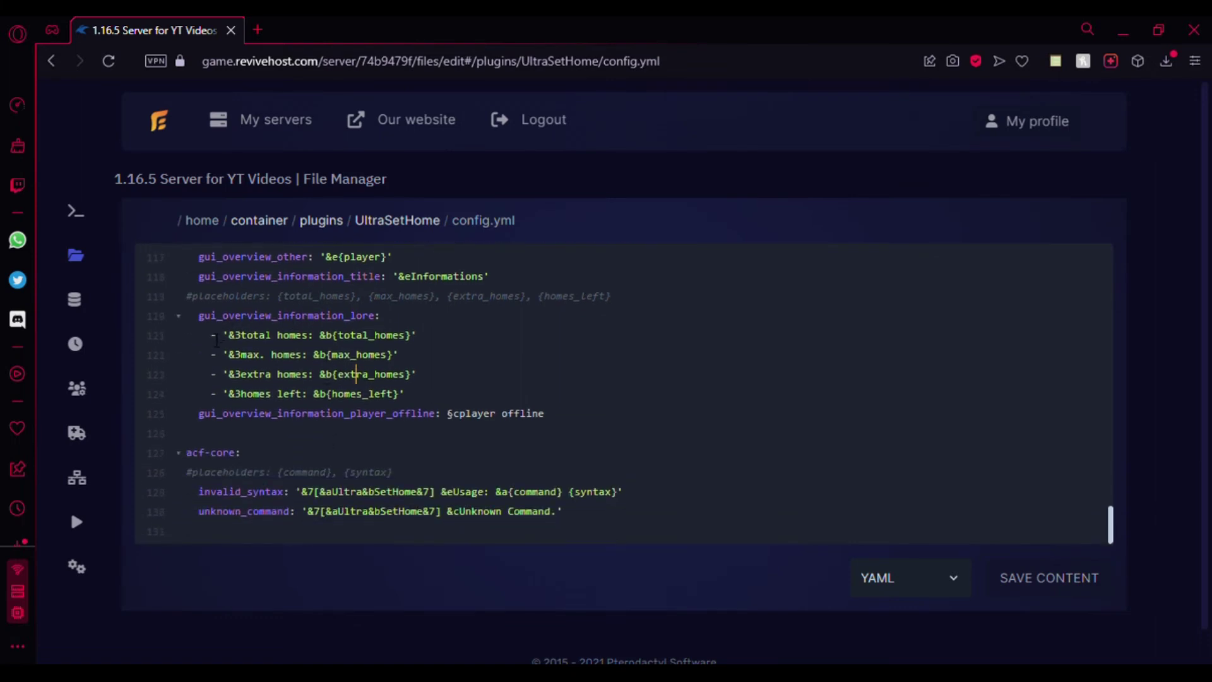
Change the label color code of all four gui_overview_information_lore lines to &c.
drag(211, 335, 436, 409)
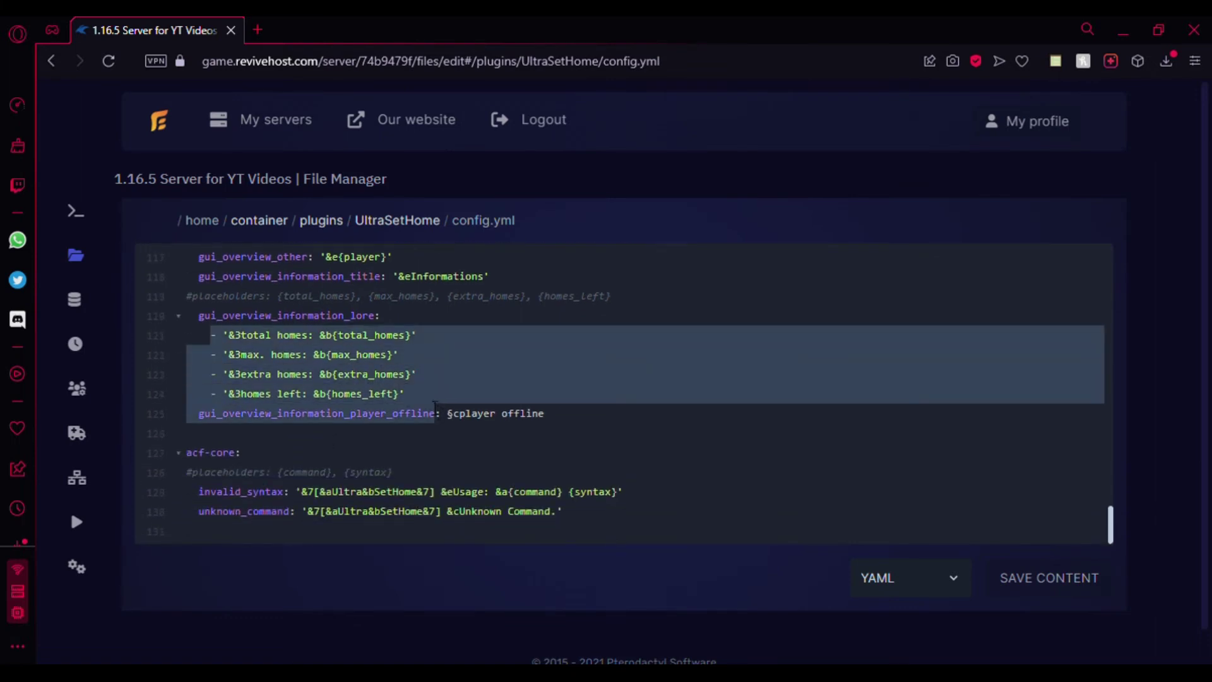
click(407, 393)
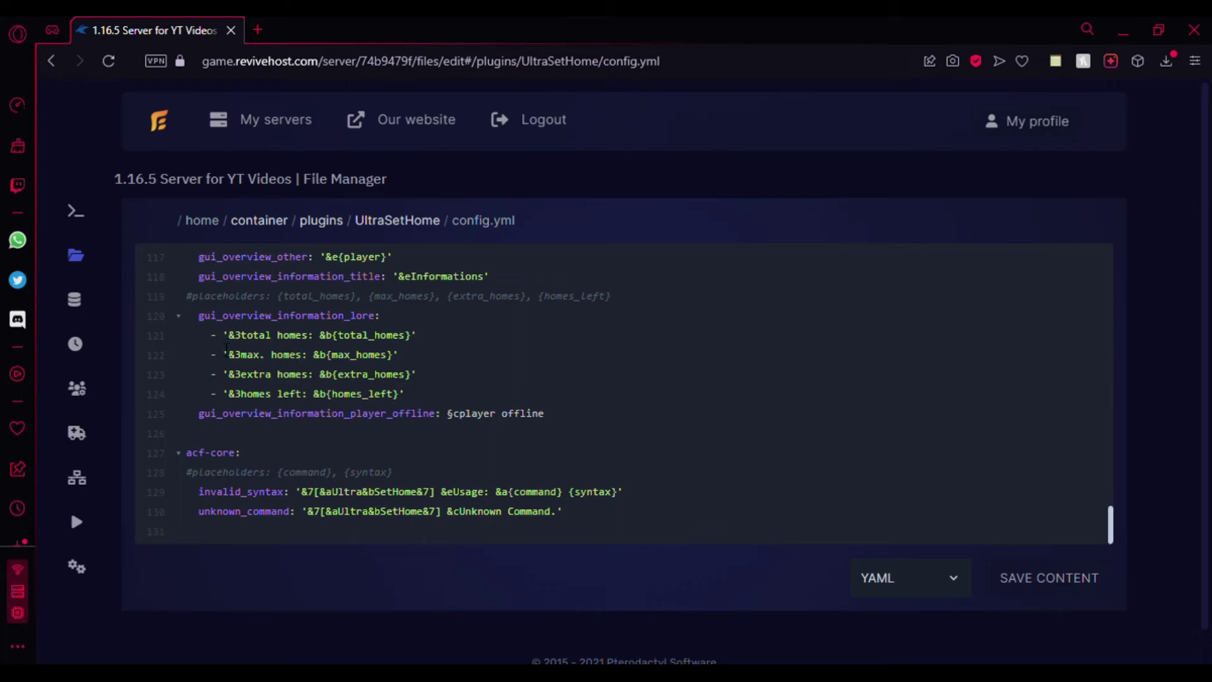
key(BackSpace)
text(c)
key(BackSpace)
text(c)
Examine the acf-core invalid_syntax and unknown_command messages, and return to the opening comments of the file.
scroll(250, 345, down, 1)
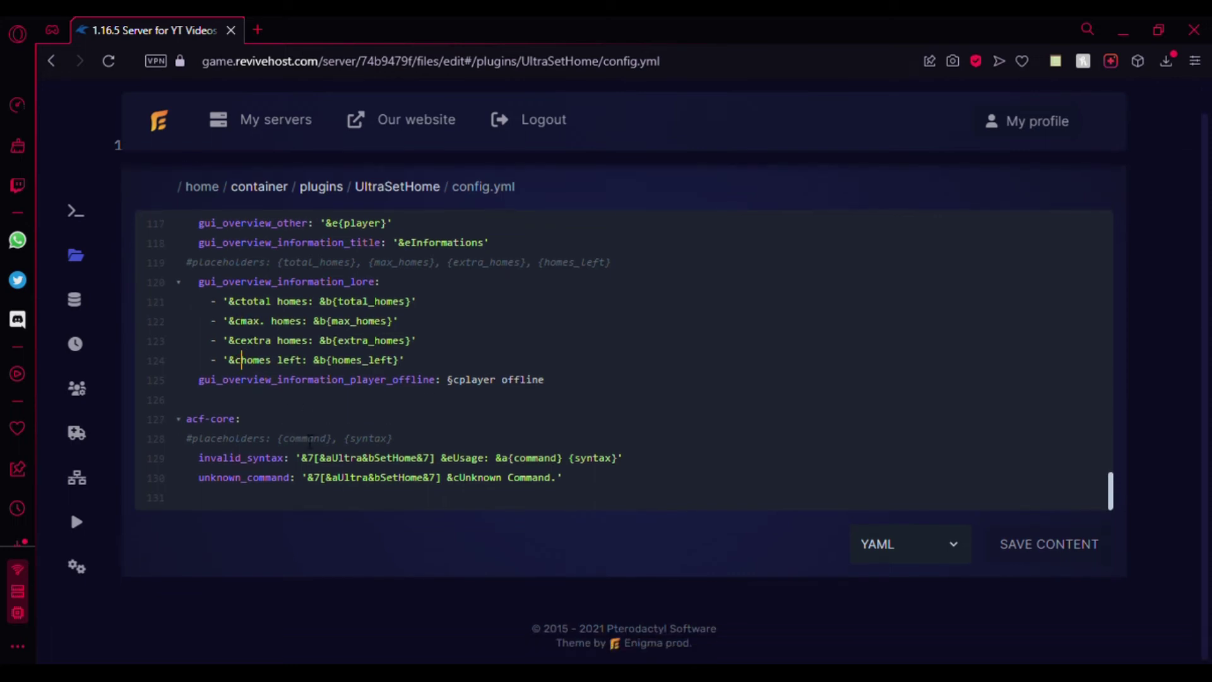
drag(638, 478, 177, 419)
click(241, 491)
click(234, 460)
scroll(236, 463, up, 20)
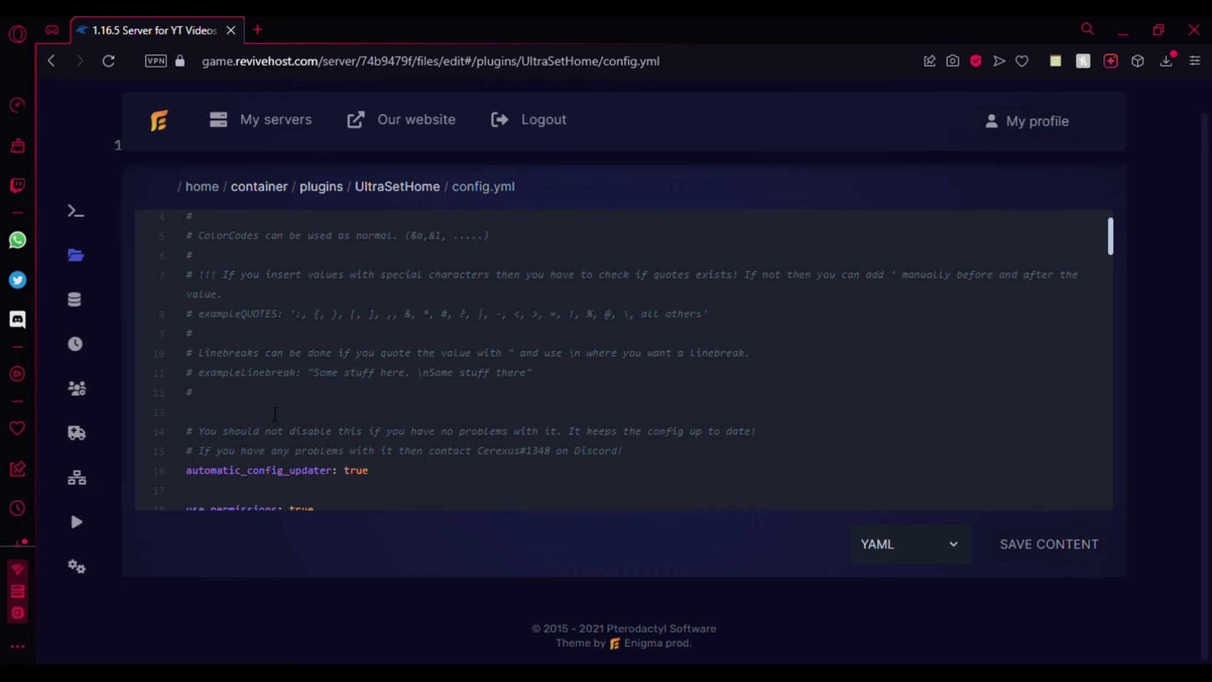
scroll(276, 414, down, 15)
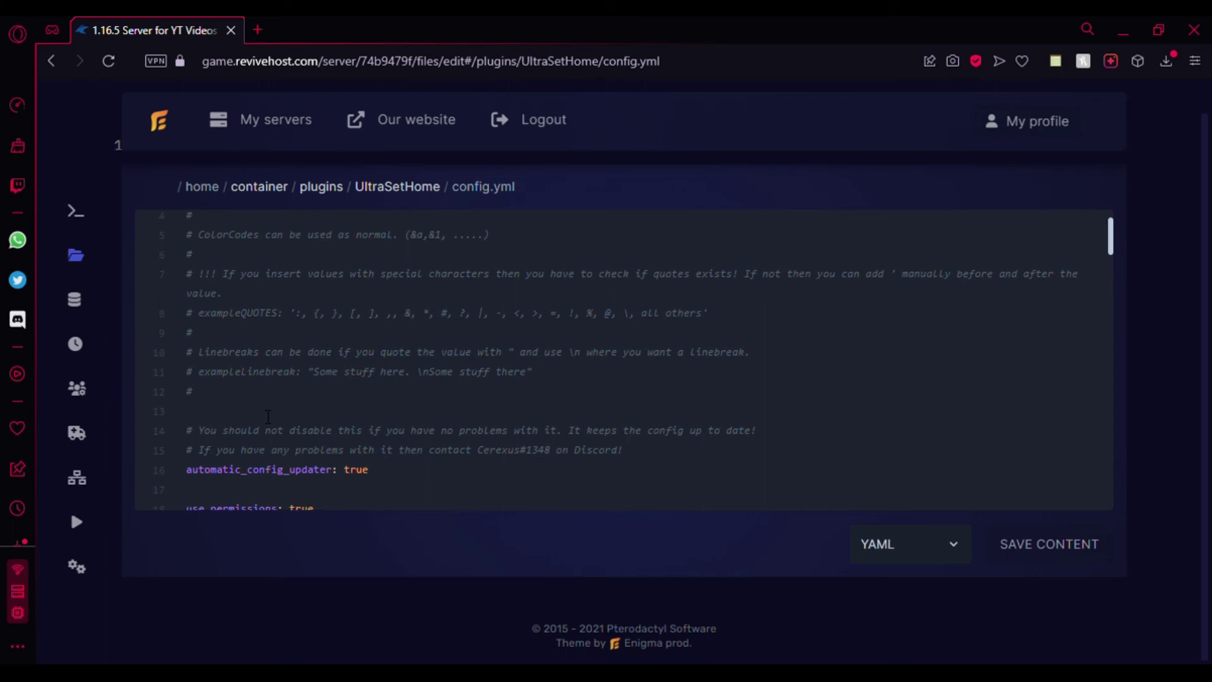